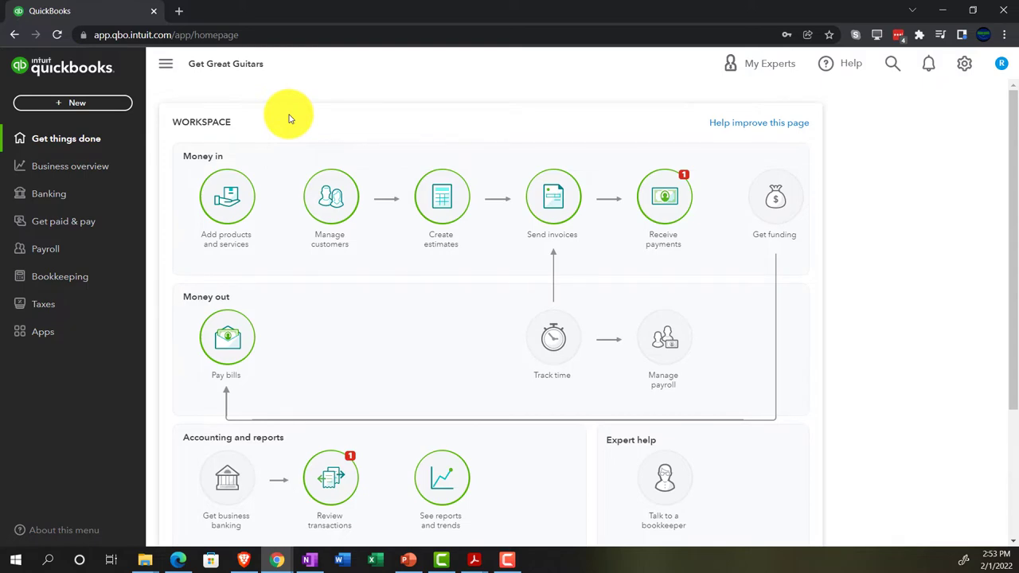
Compare the Get Great Guitars home page with the sample company's home page in the Edge window.
key(ctrl+plus)
key(ctrl+plus)
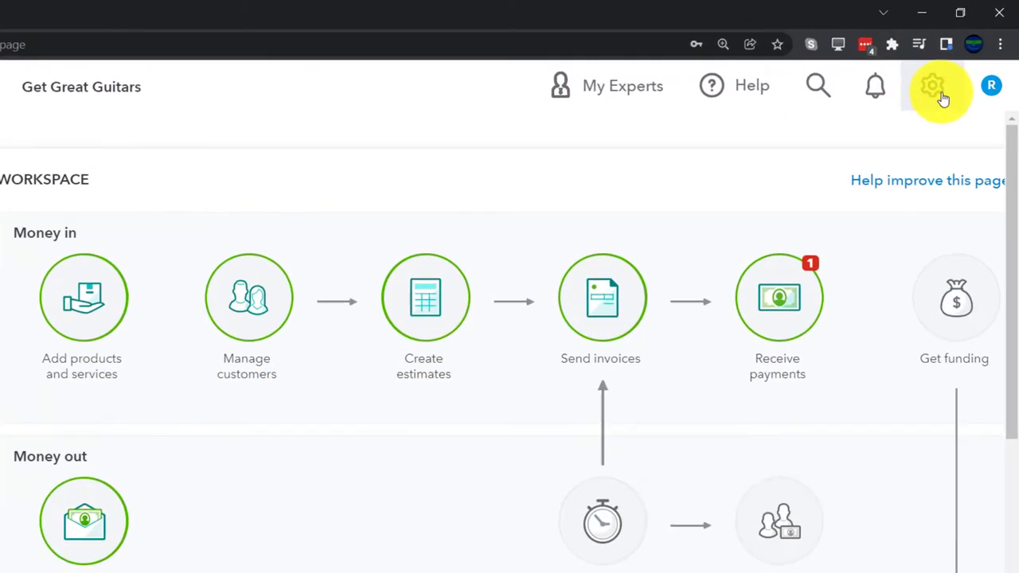
click(951, 67)
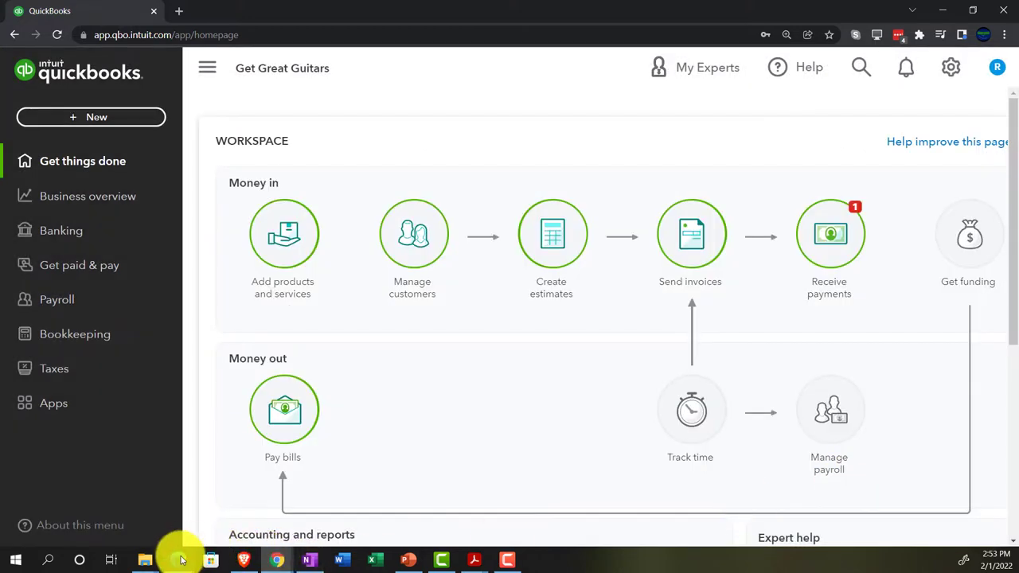
click(178, 561)
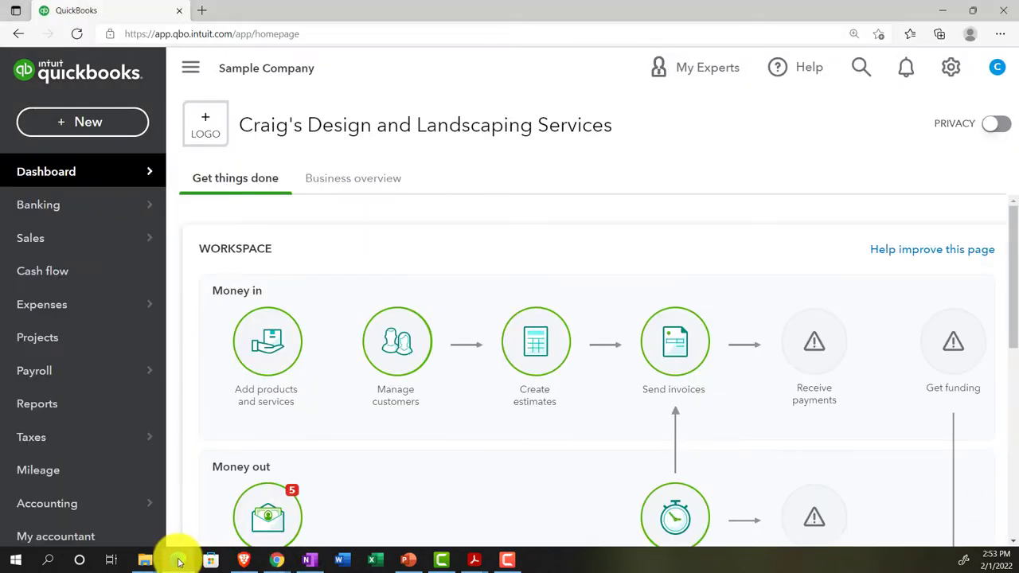
click(178, 560)
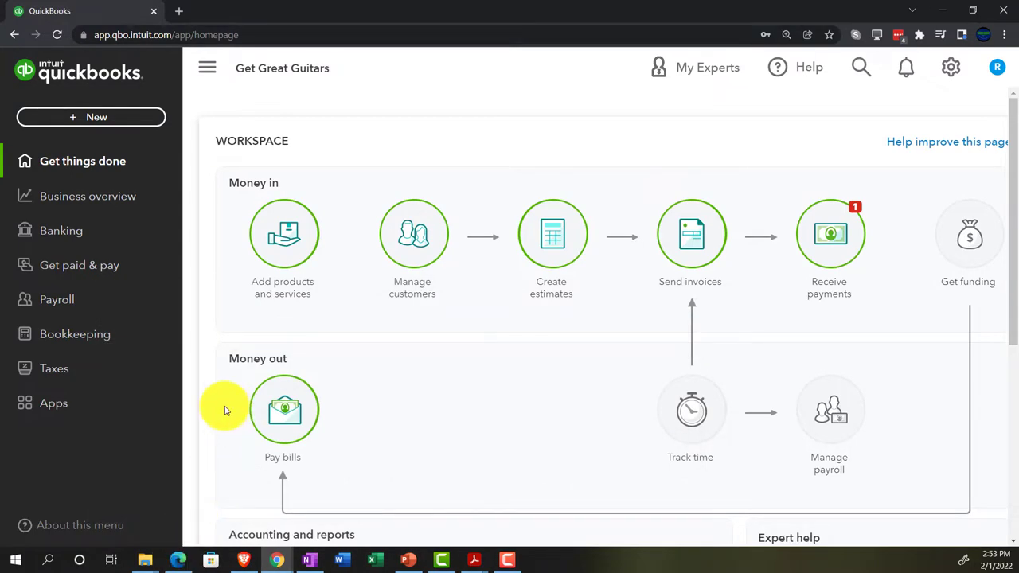
Duplicate the QuickBooks home page twice so that three browser tabs are open.
right_click(115, 6)
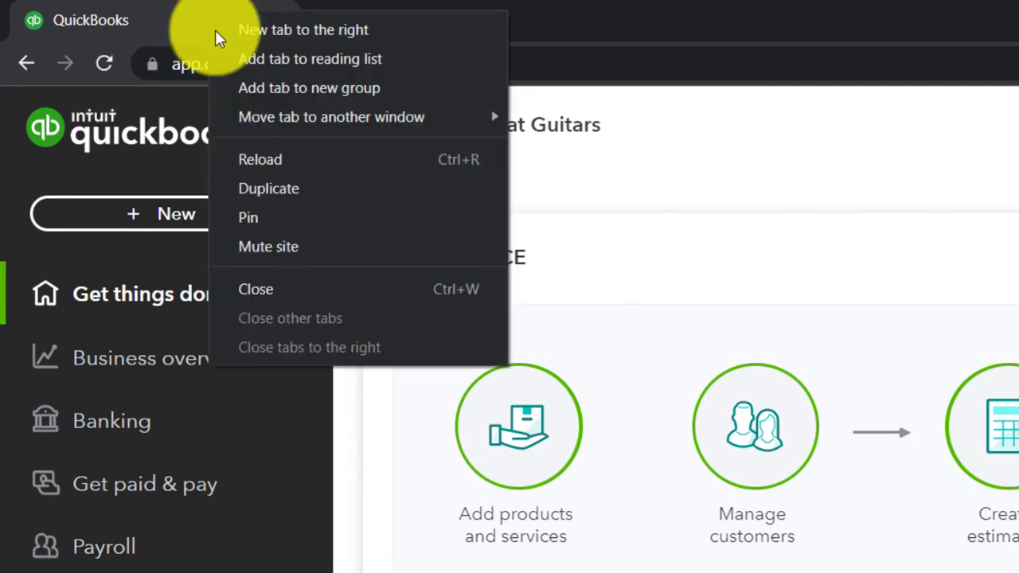
click(275, 197)
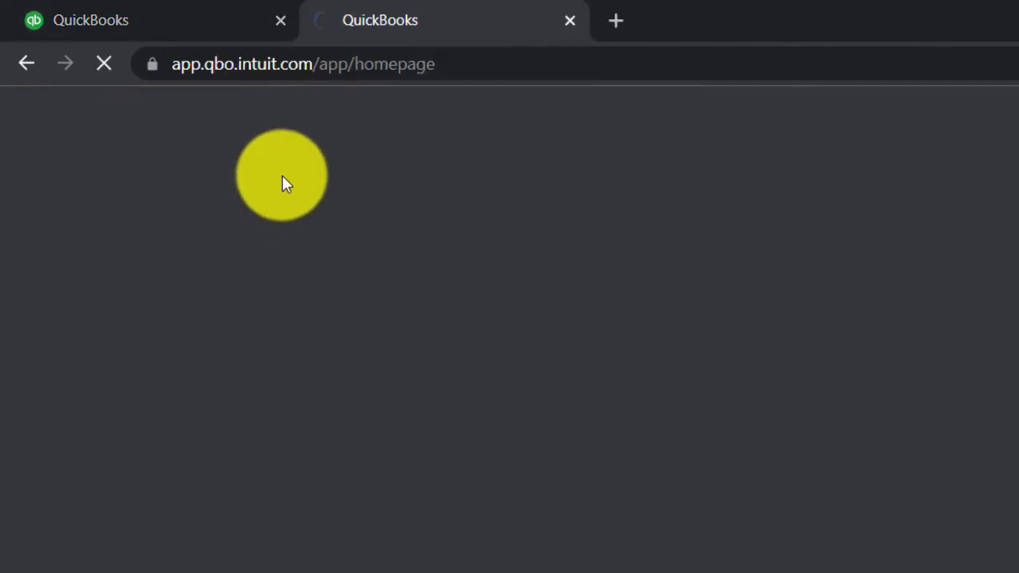
click(204, 27)
right_click(204, 31)
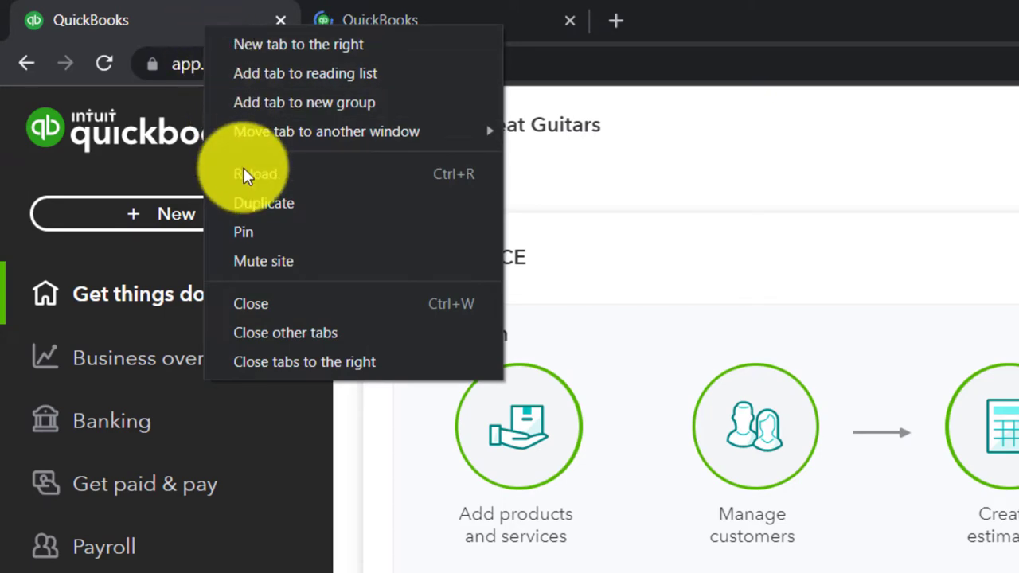
click(249, 192)
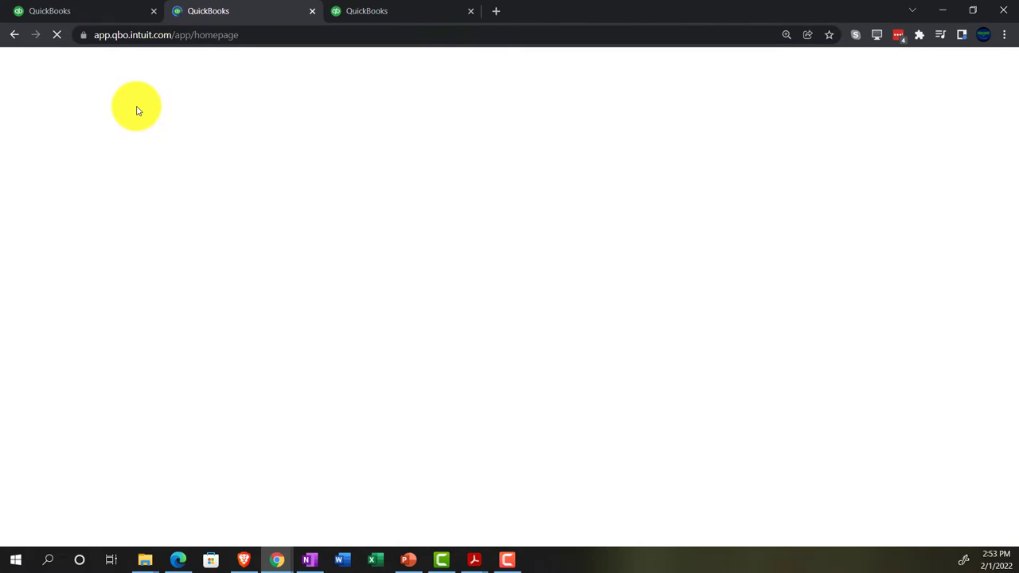
Check the sample company's menu in Edge, and open the favorite Balance Sheet report for Get Great Guitars in the second Chrome tab.
click(181, 564)
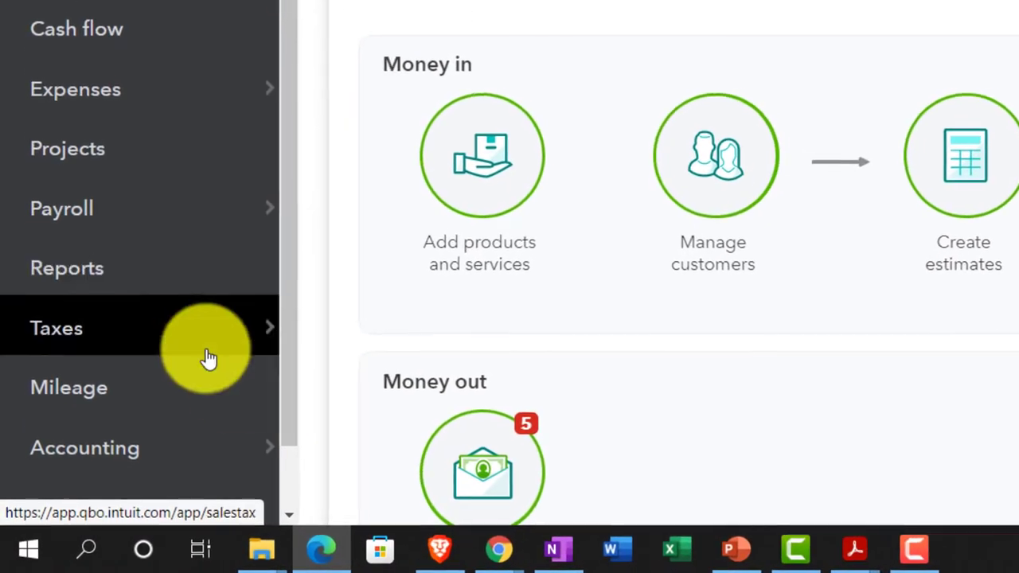
click(359, 546)
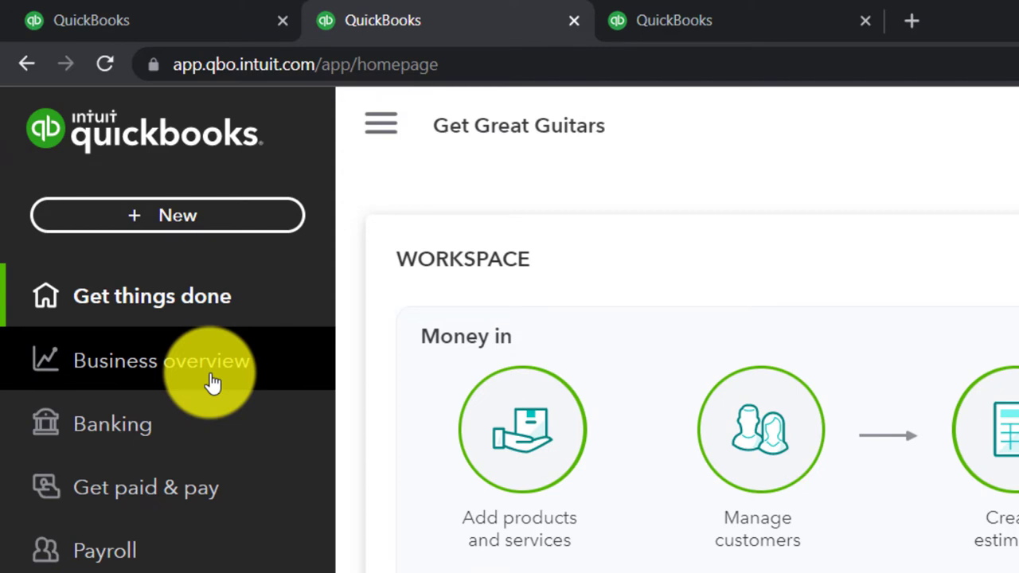
click(130, 375)
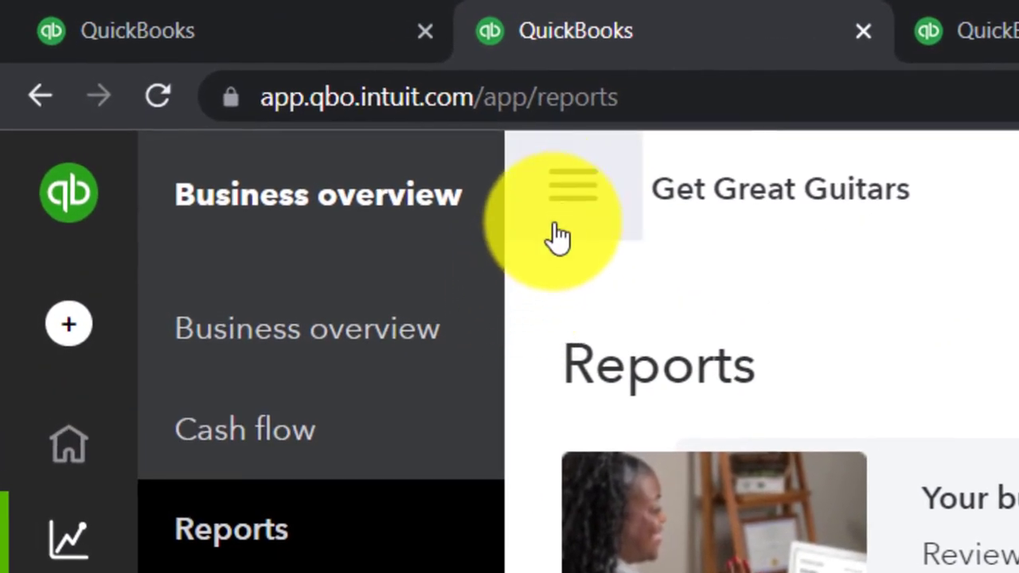
click(565, 214)
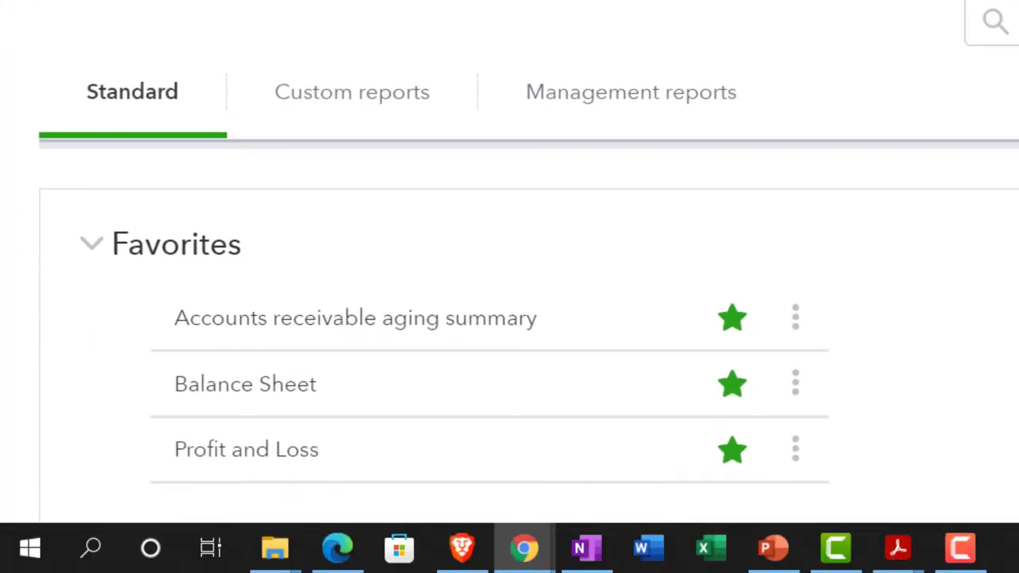
scroll(510, 262, down, 2)
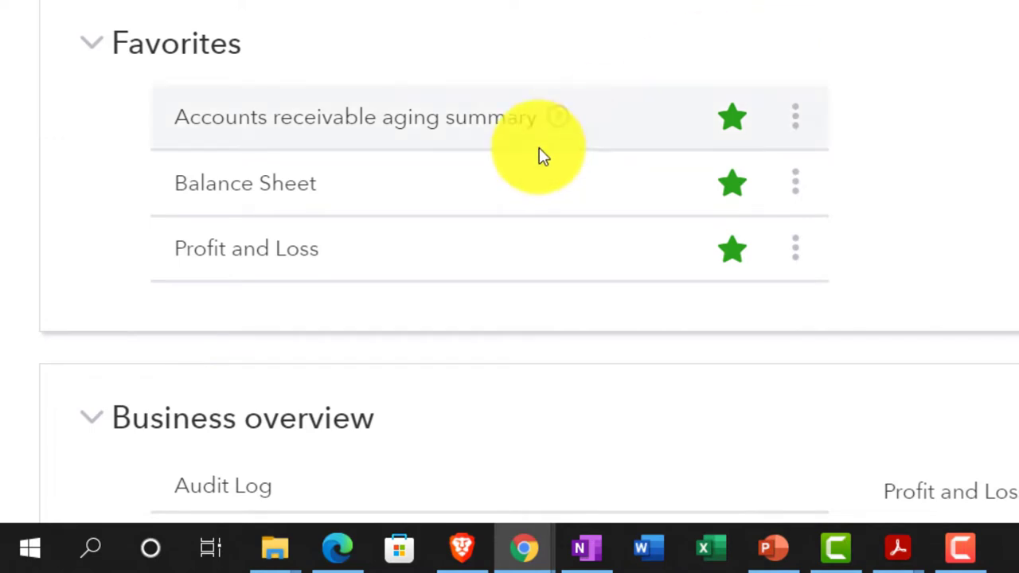
click(223, 202)
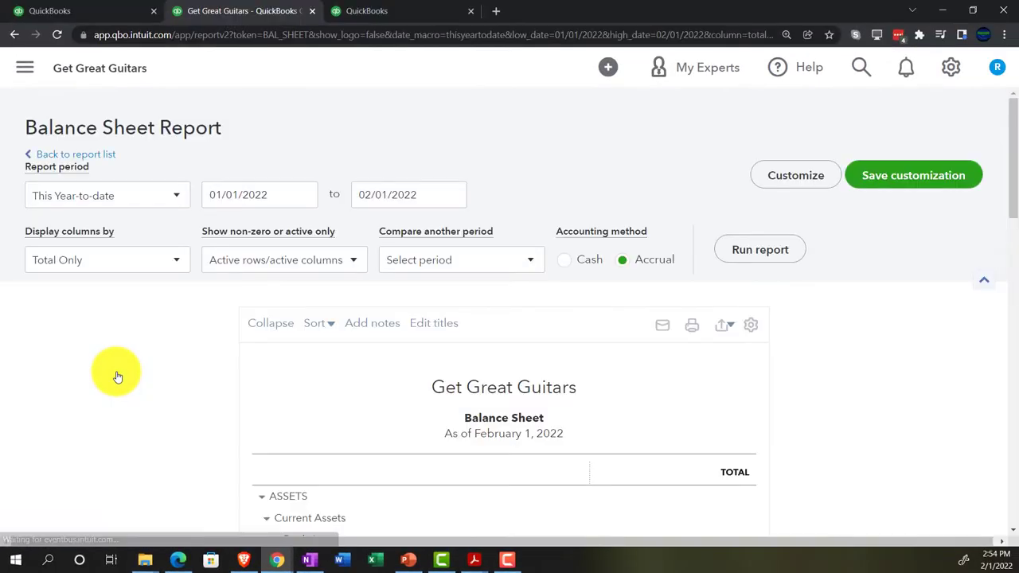
Run the Balance Sheet report for the period 01/01/2022 to 02/28/2022.
scroll(117, 377, down, 3)
scroll(113, 371, up, 3)
drag(271, 196, 164, 193)
text(01)
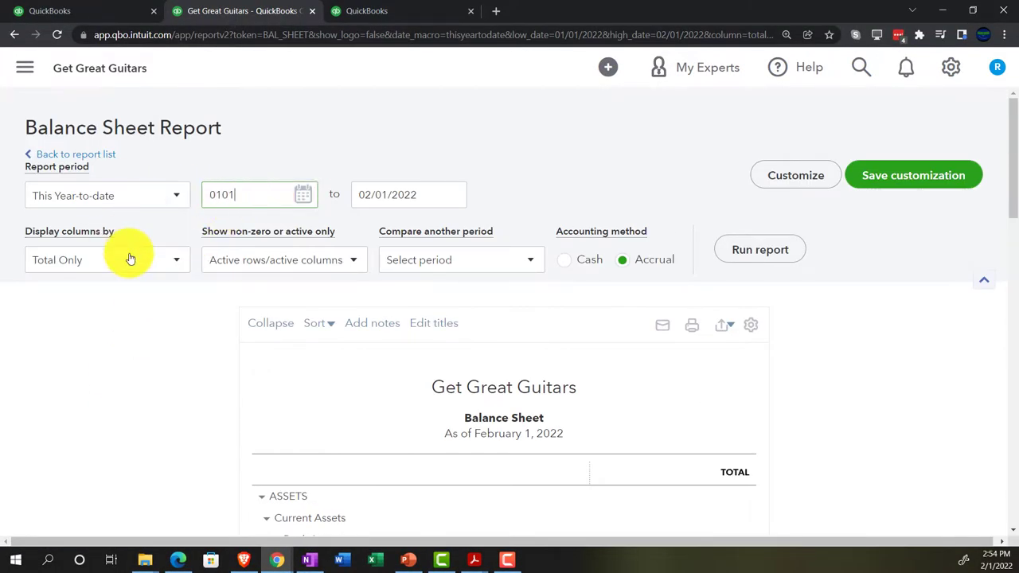
text(/01/2022)
key(Tab)
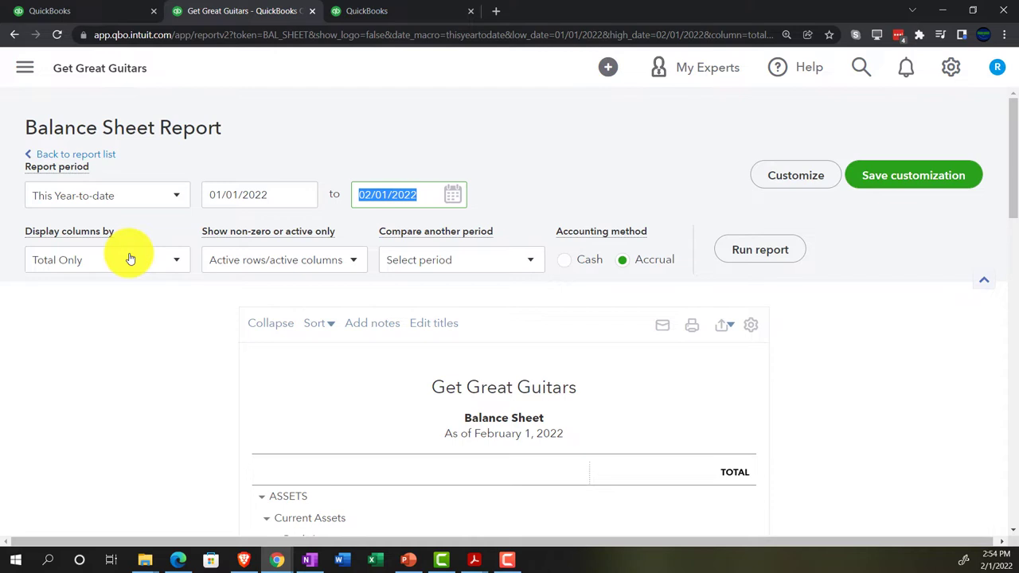
text(02282022)
key(Tab)
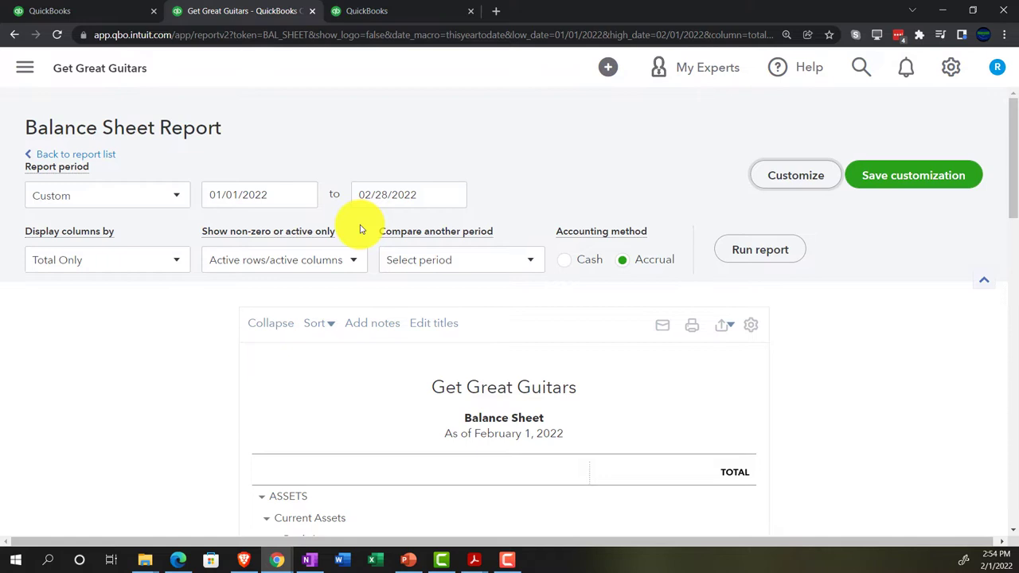
click(731, 256)
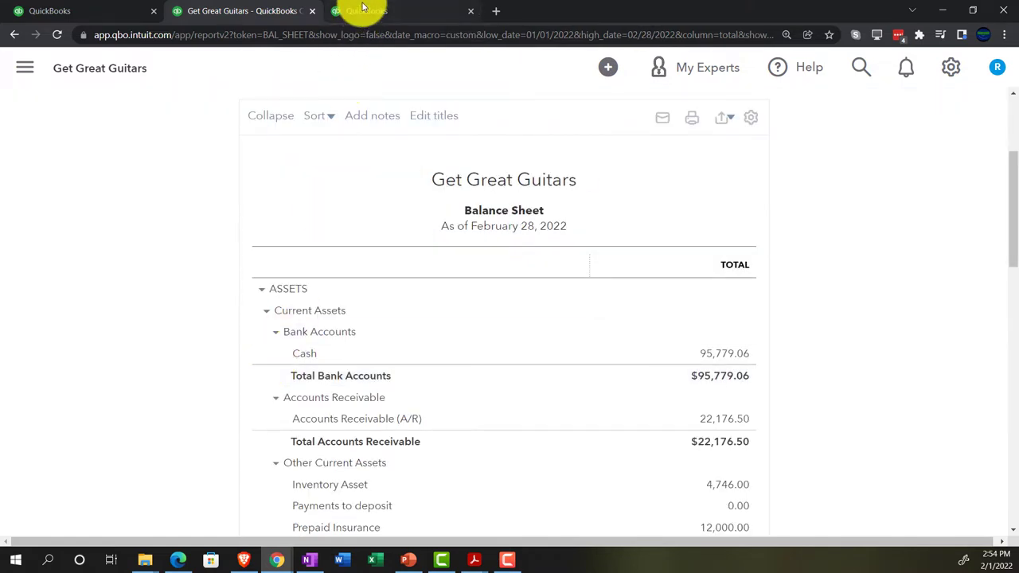
Open the favorite Profit and Loss report in the third browser tab with the navigation menu collapsed.
click(364, 10)
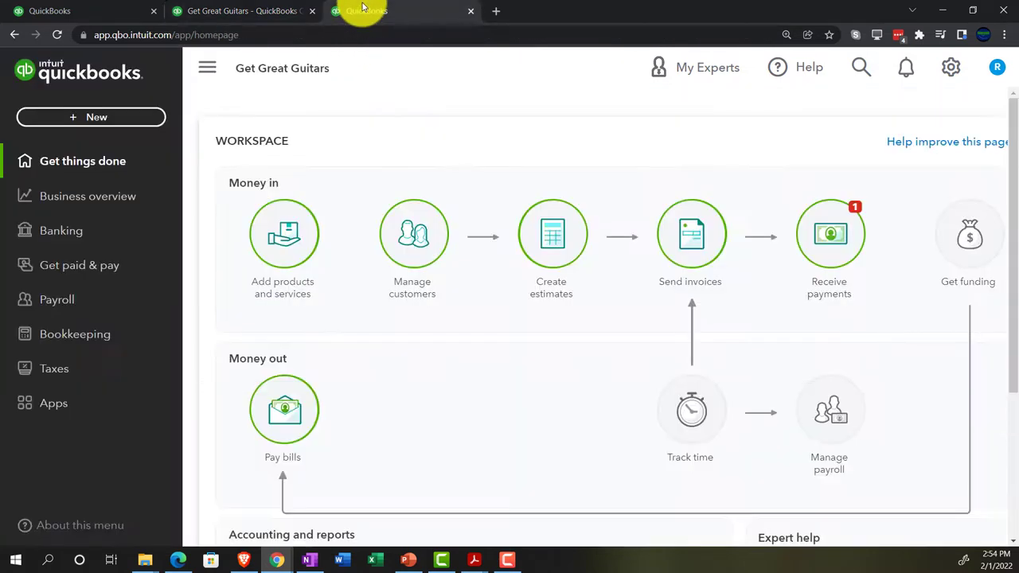
click(117, 206)
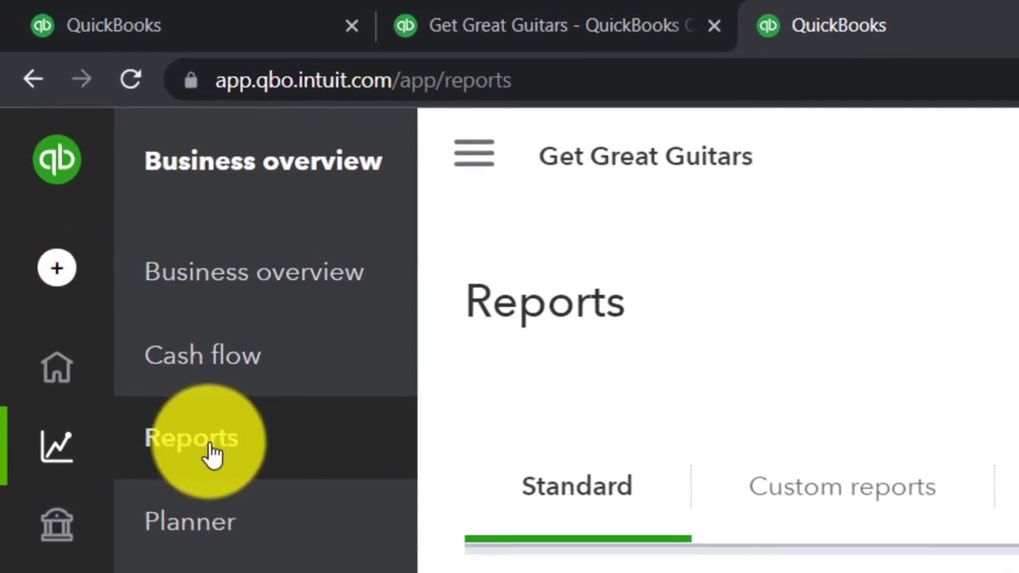
click(473, 153)
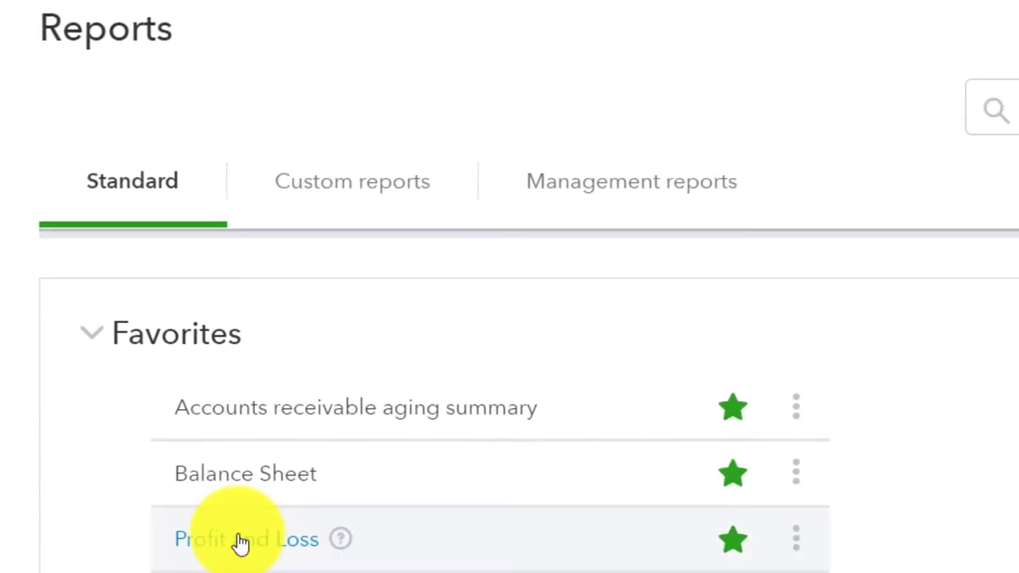
click(241, 542)
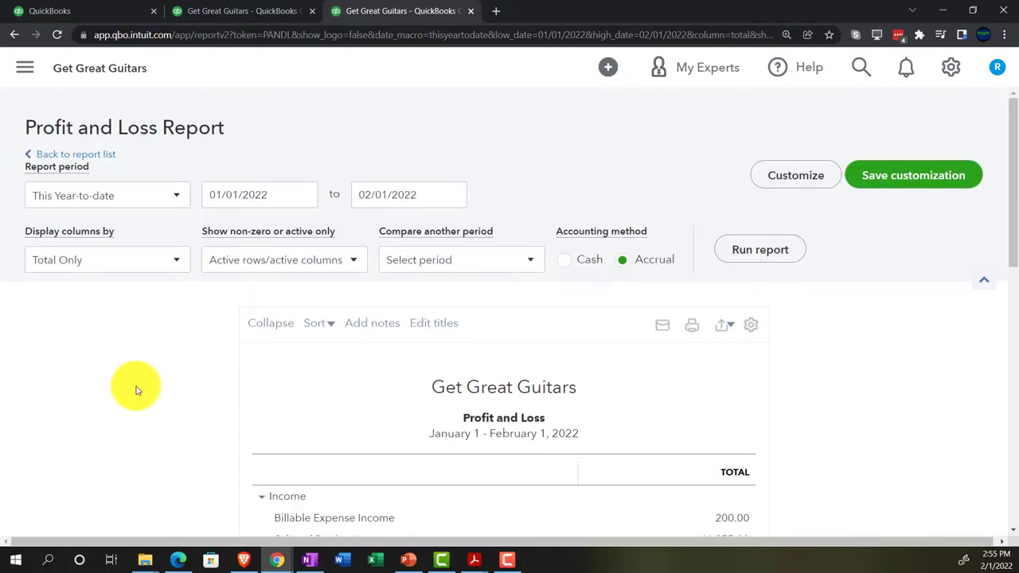
Set the Profit and Loss report period to 01/01/2022 through 02/28/2022.
drag(262, 196, 205, 195)
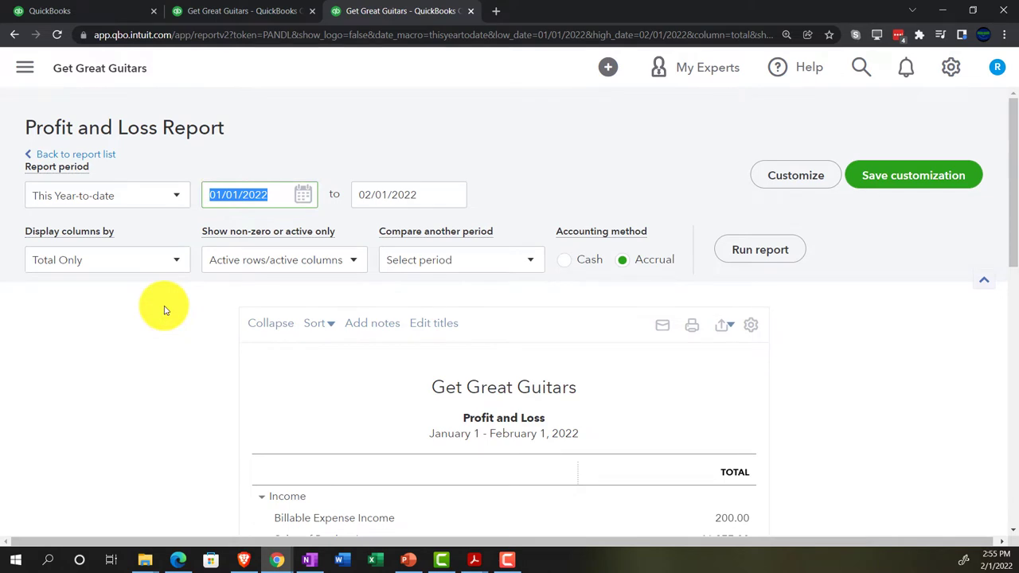
text(01/01/2022)
key(Tab)
text(02/28/2022)
key(Tab)
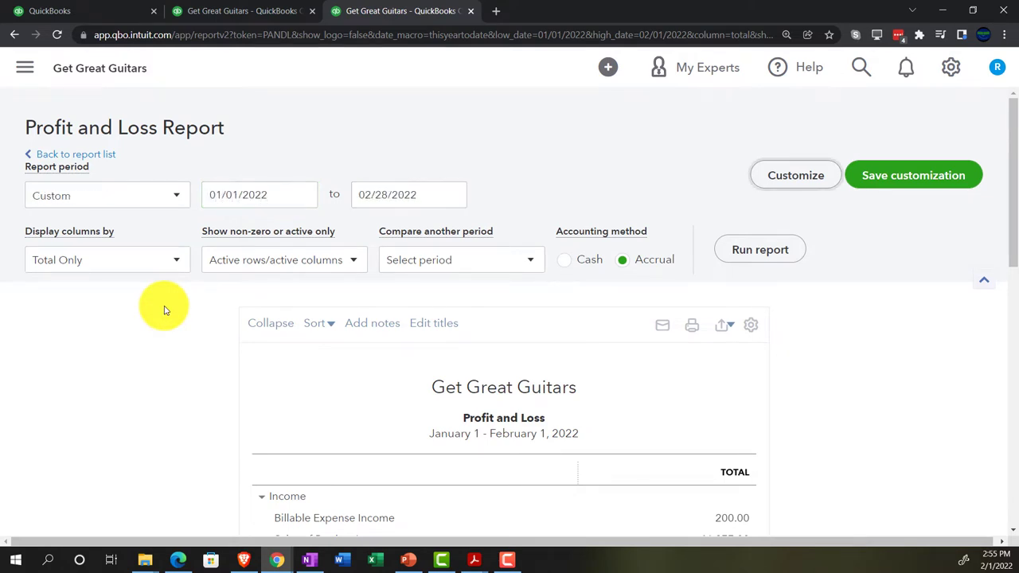
Display the Profit and Loss columns by Months, rerun the report and view its income section.
click(175, 261)
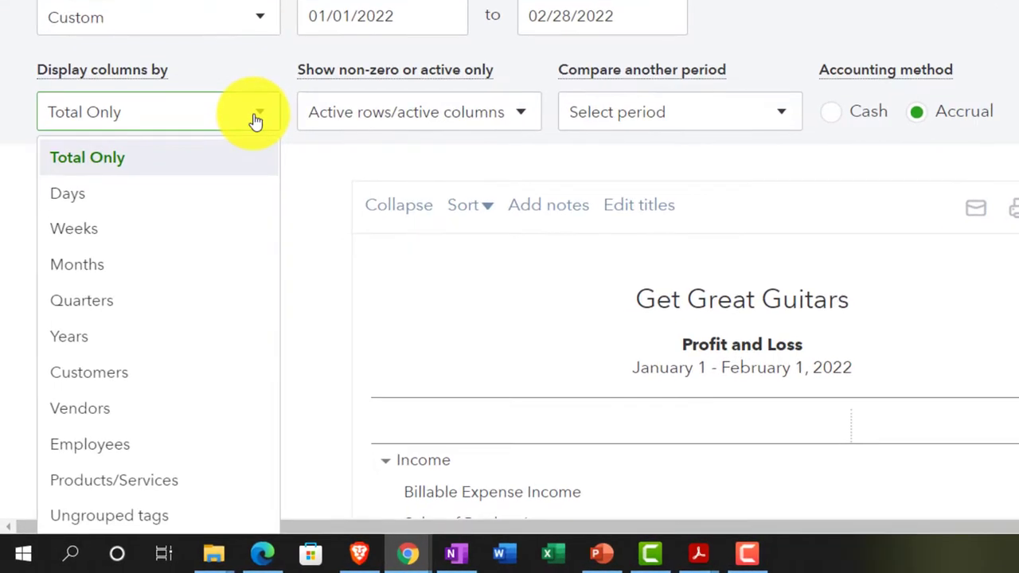
click(146, 272)
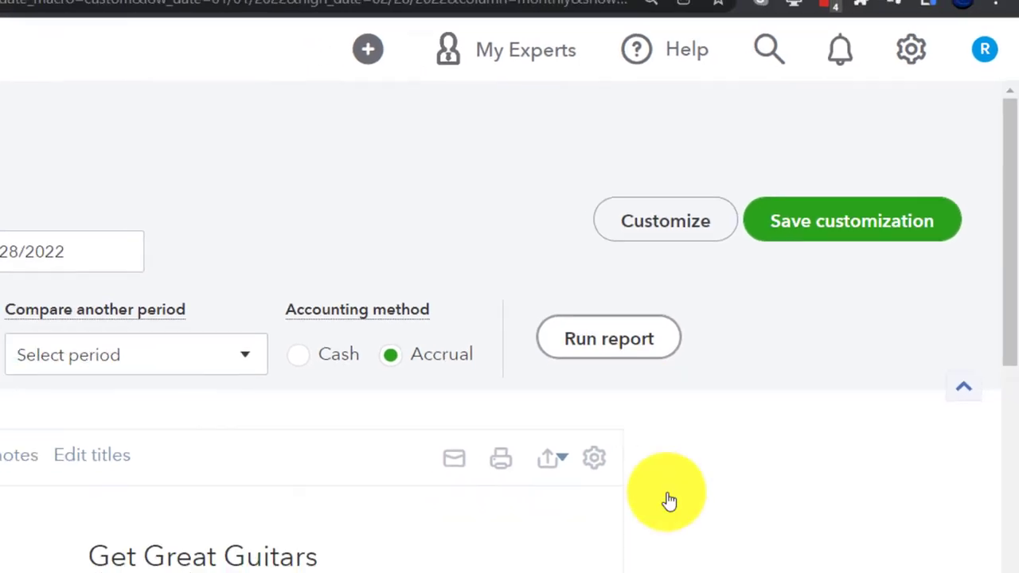
scroll(651, 452, down, 5)
key(ctrl+plus)
scroll(830, 371, down, 1)
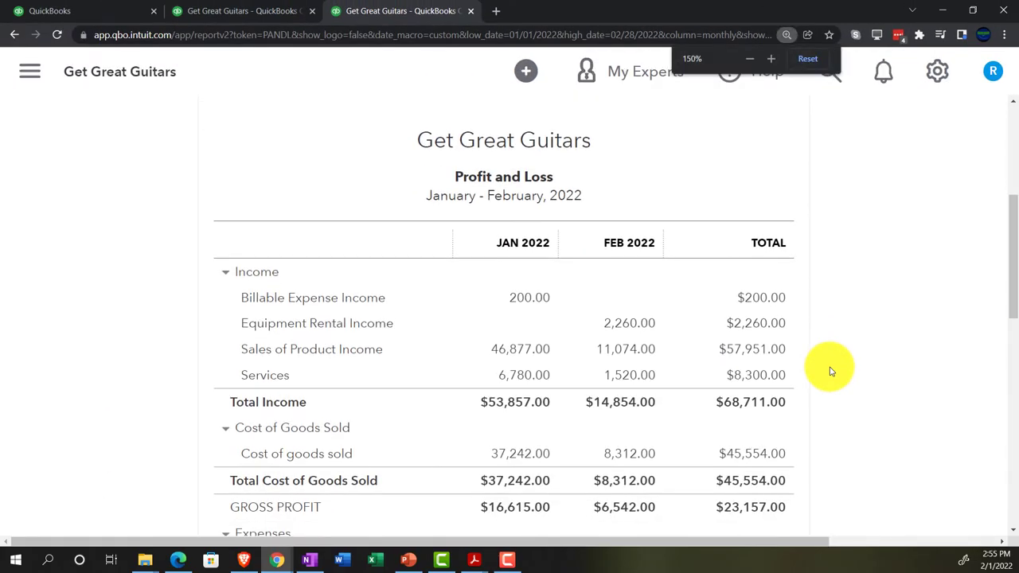
scroll(830, 371, down, 1)
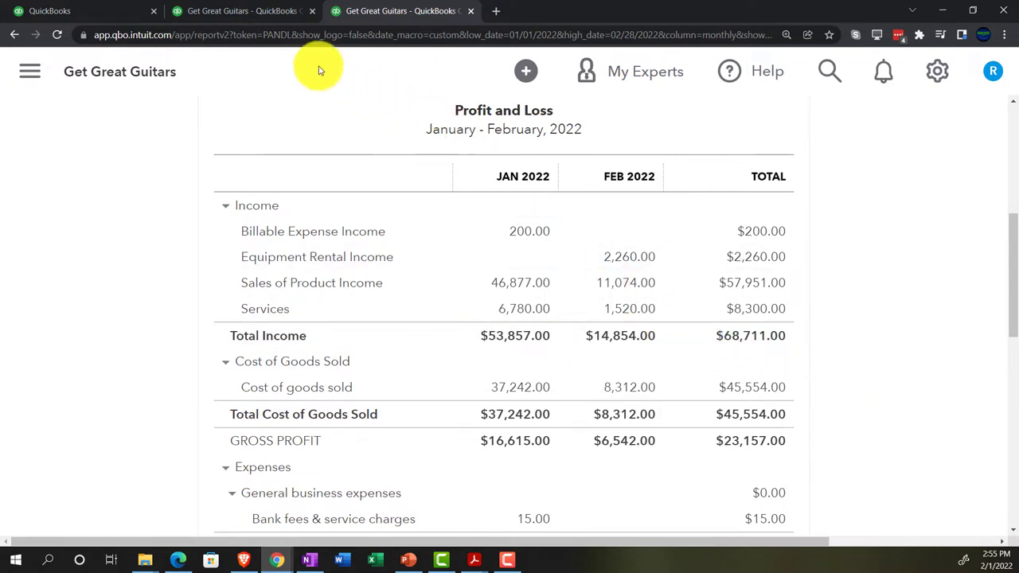
Return to the Balance Sheet report and enlarge the page to 175% to examine the current assets.
click(235, 14)
key(ctrl+plus)
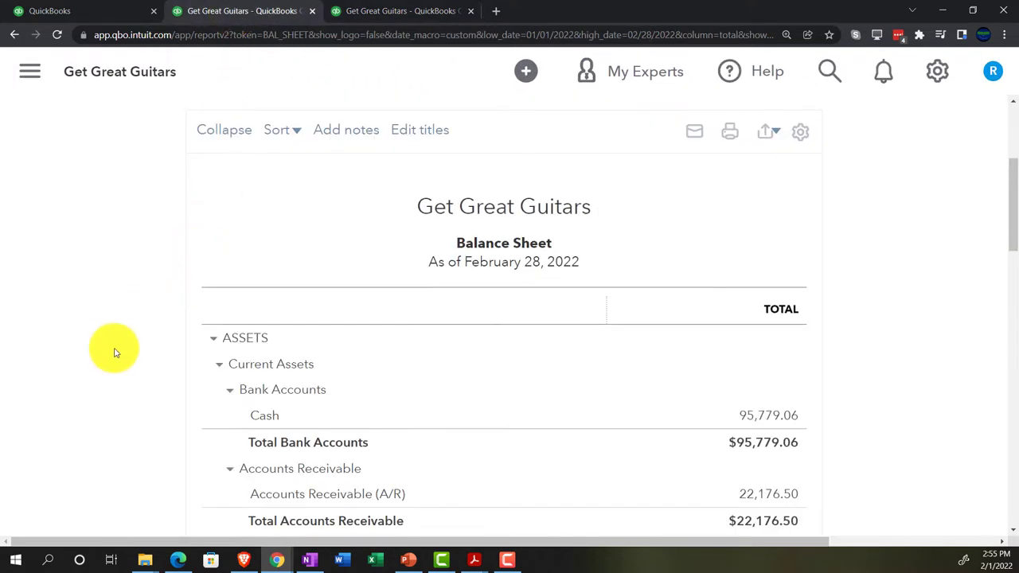
scroll(119, 348, down, 1)
key(ctrl+plus)
key(ctrl+plus)
scroll(114, 356, down, 1)
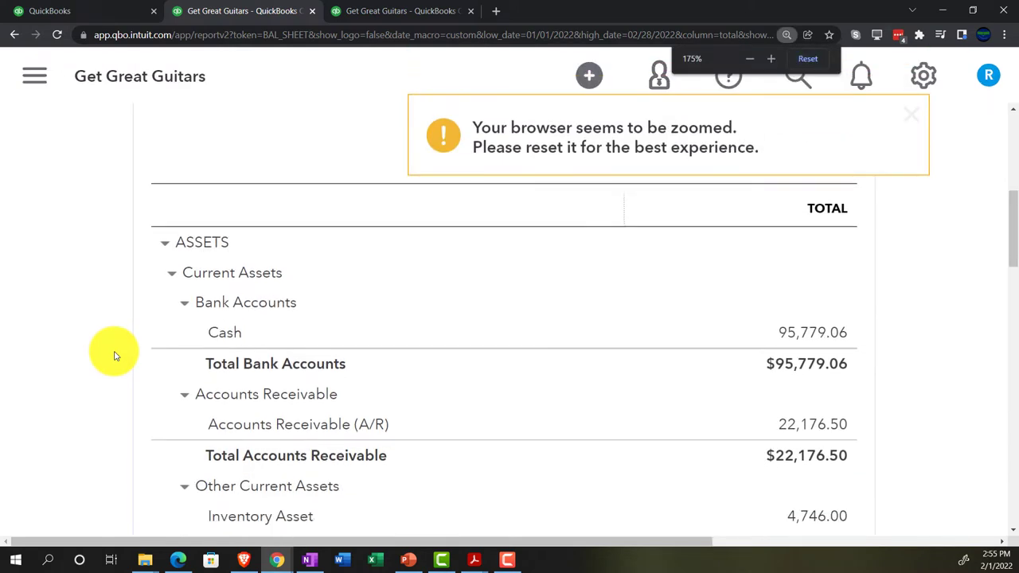
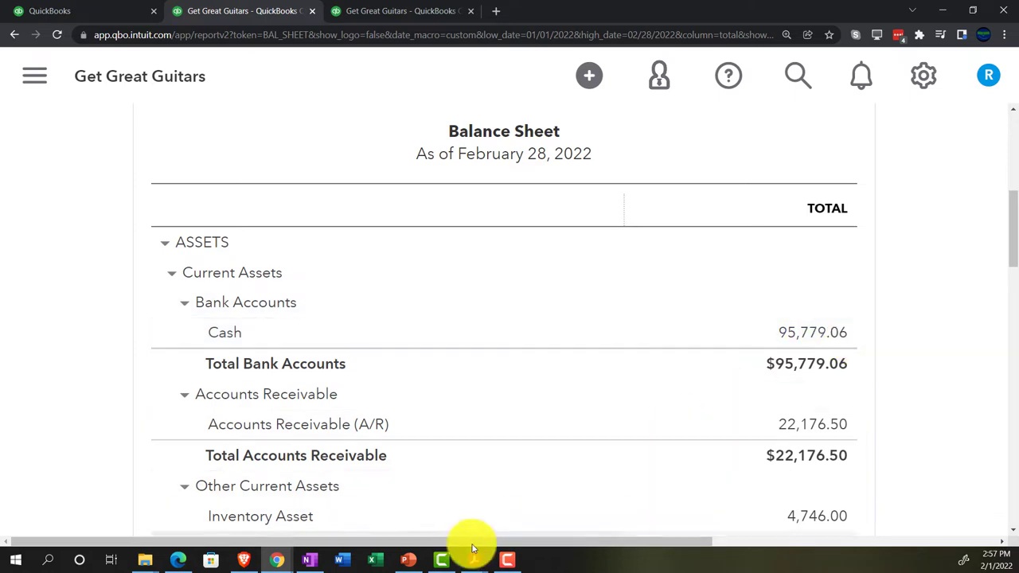
Compare the balances on the February and January bank statement PDFs in Acrobat Reader, and return to the Balance Sheet in Chrome.
mouse_move(474, 563)
click(581, 505)
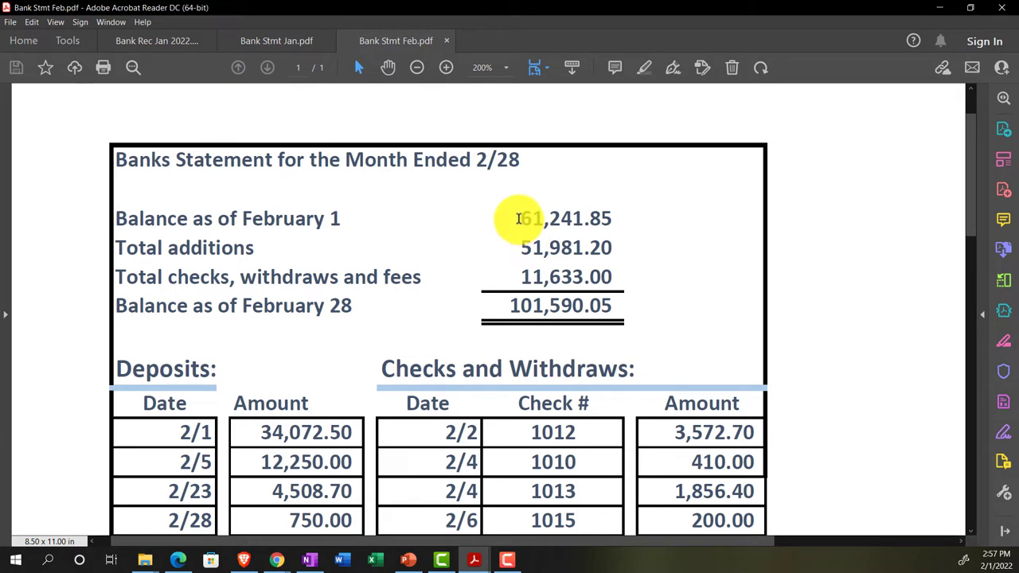
click(283, 44)
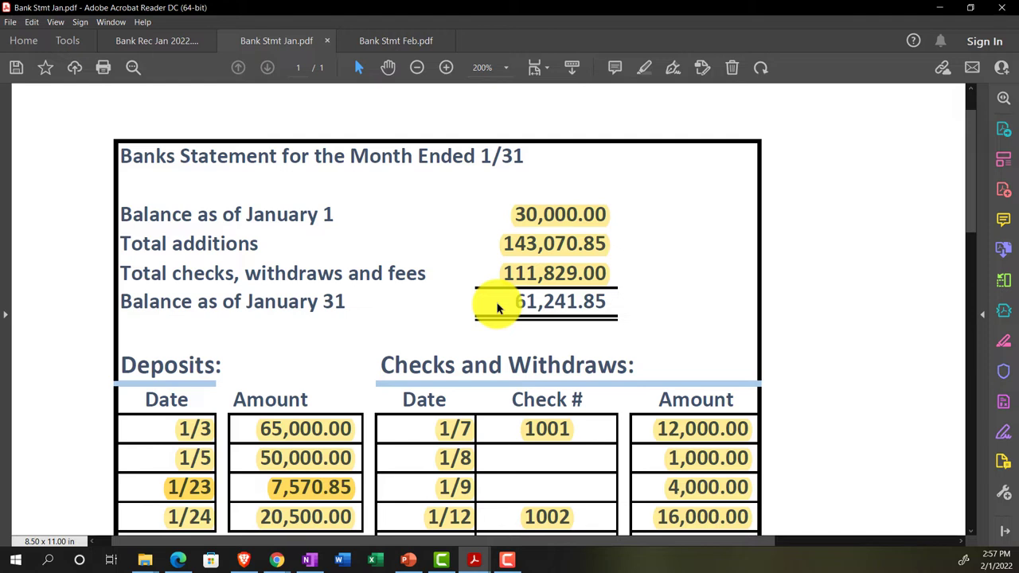
click(391, 38)
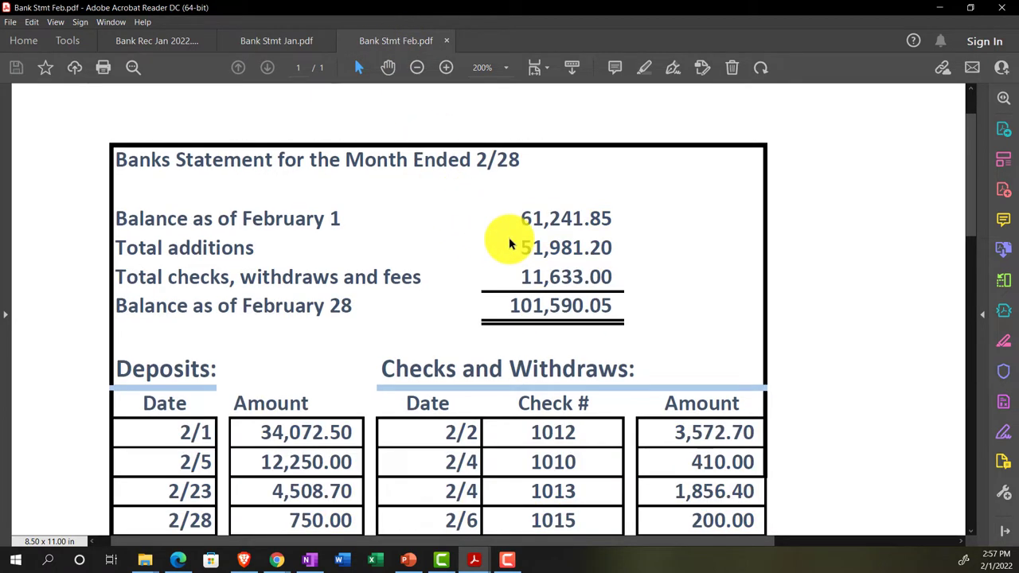
click(276, 560)
click(242, 510)
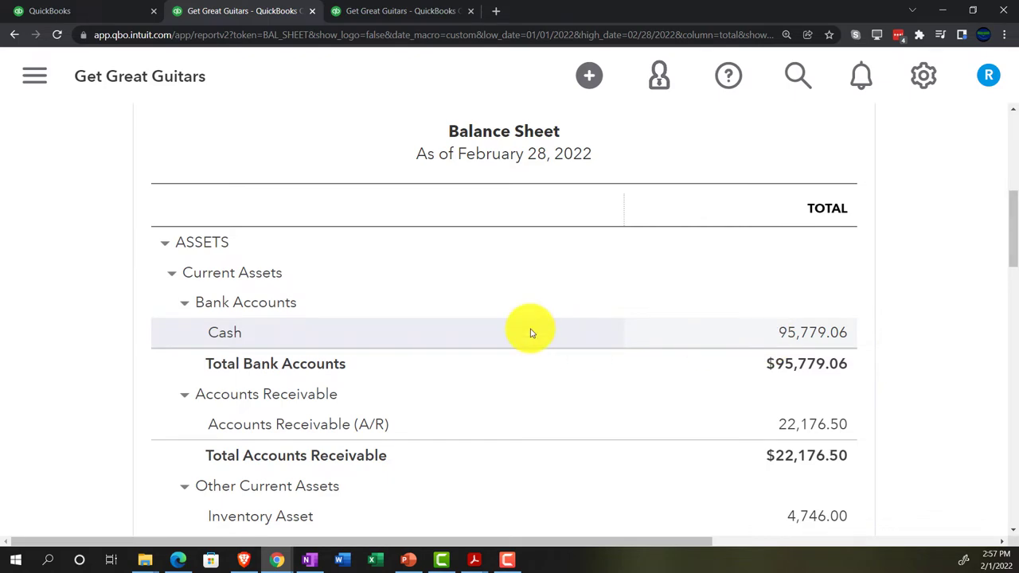
Return to the QuickBooks home page of Get Great Guitars and reduce the page zoom to 125%.
click(99, 15)
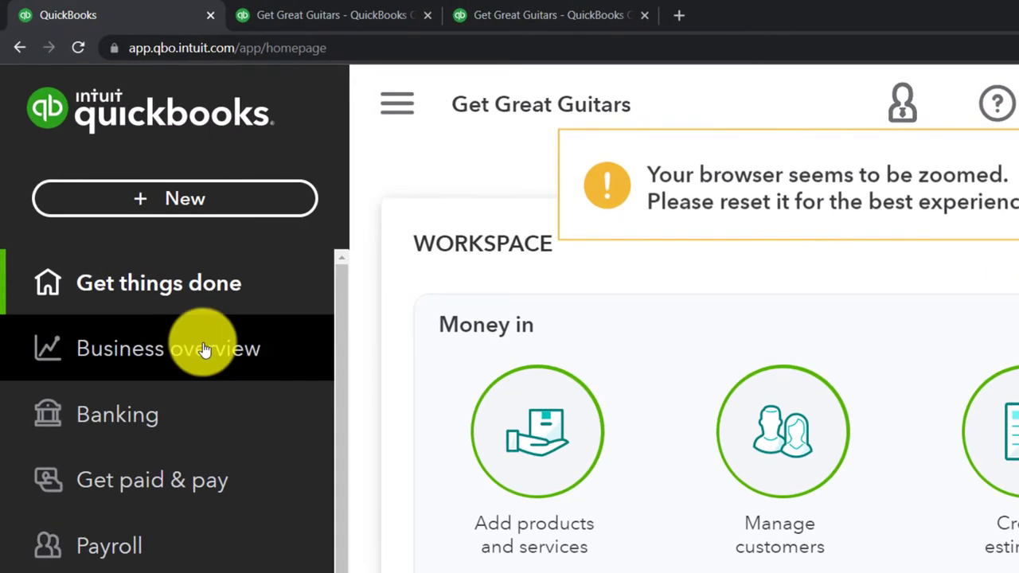
key(ctrl+minus)
key(ctrl+minus)
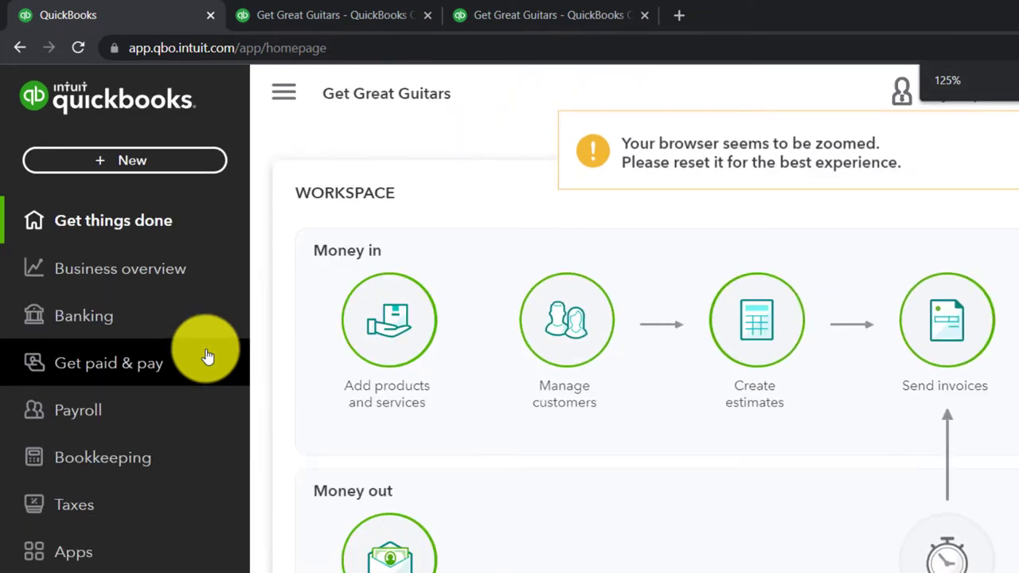
Check the Accounting options of the sample company in Edge, and open the Reconcile page for Get Great Guitars in Chrome with the navigation hidden.
click(129, 467)
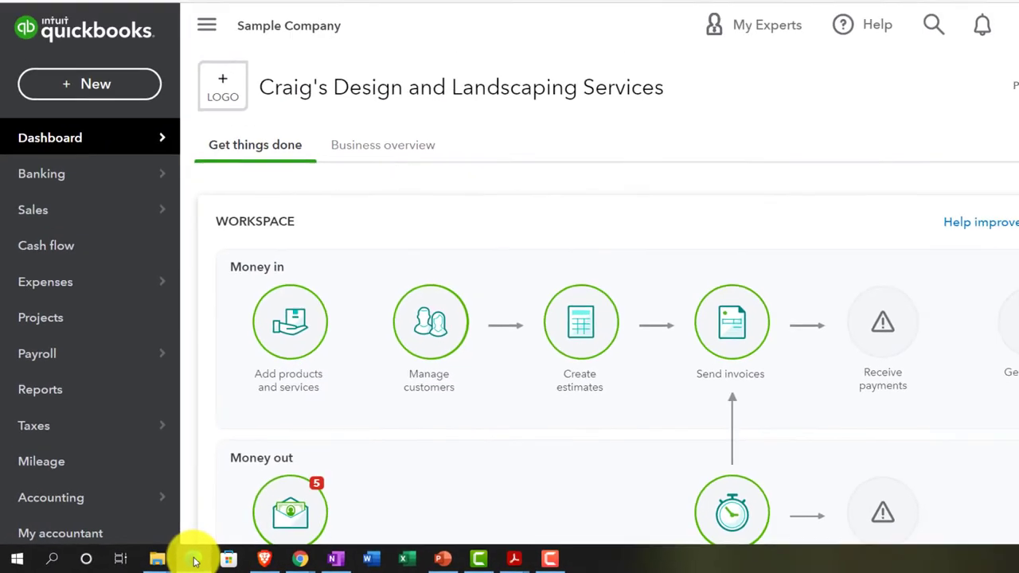
scroll(148, 475, down, 1)
mouse_move(103, 471)
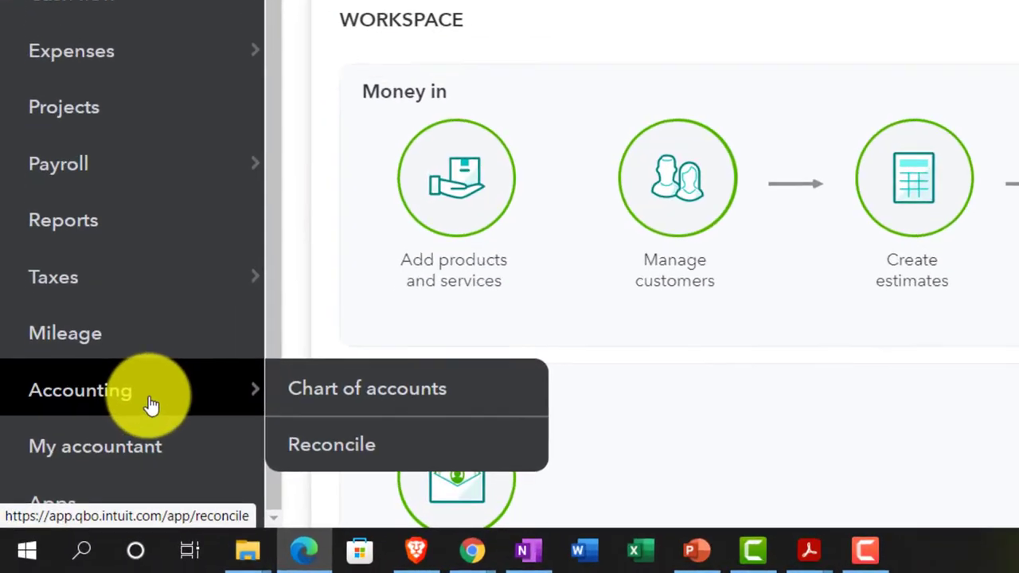
click(169, 385)
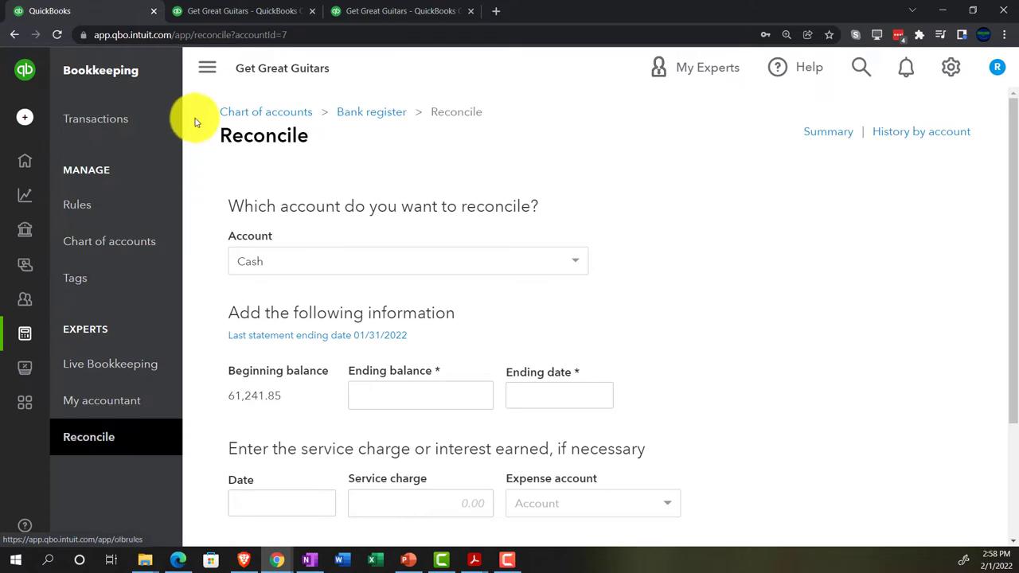
click(208, 68)
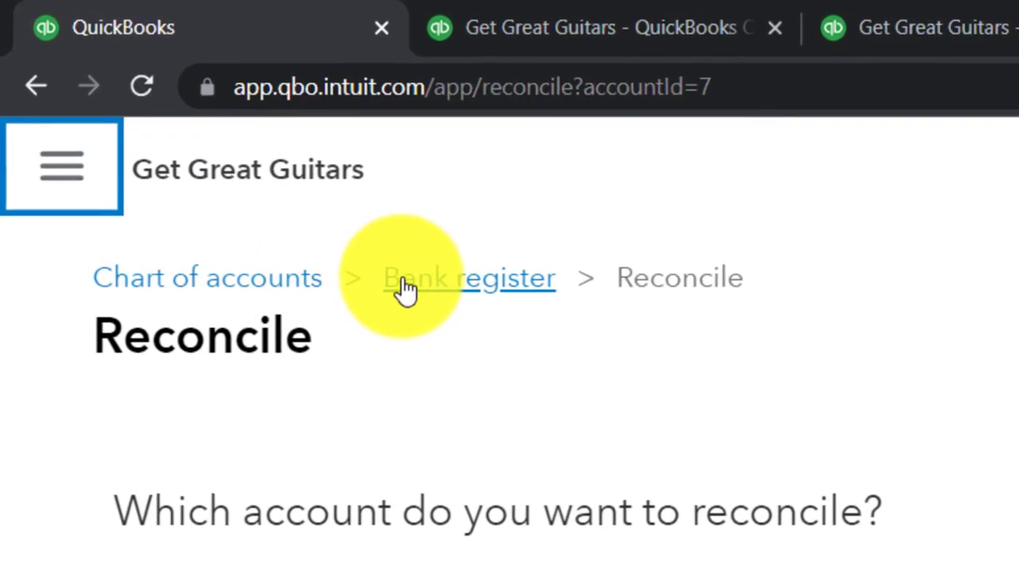
View the bank register of the Cash account and return to the Reconcile page.
click(406, 286)
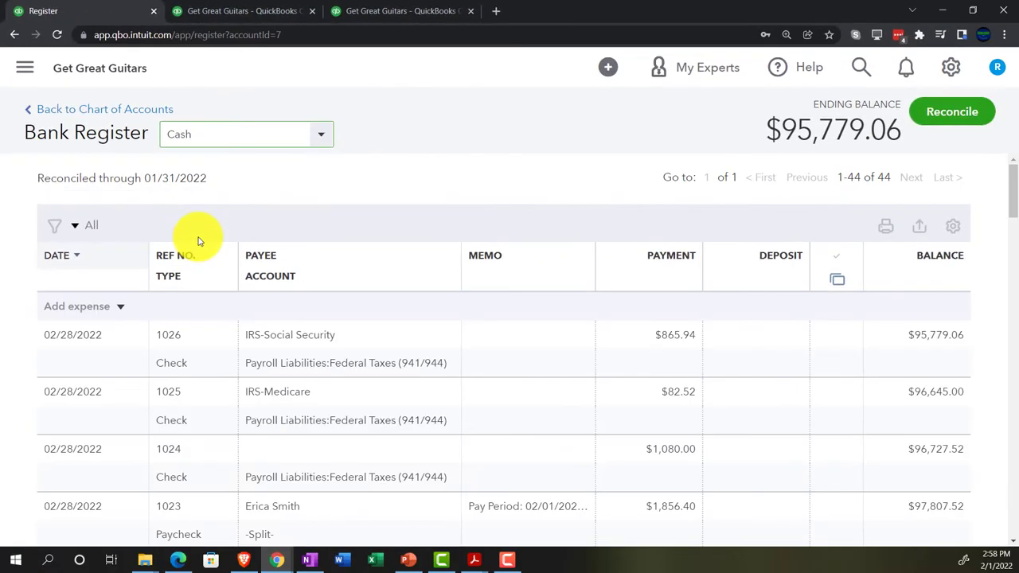
click(27, 75)
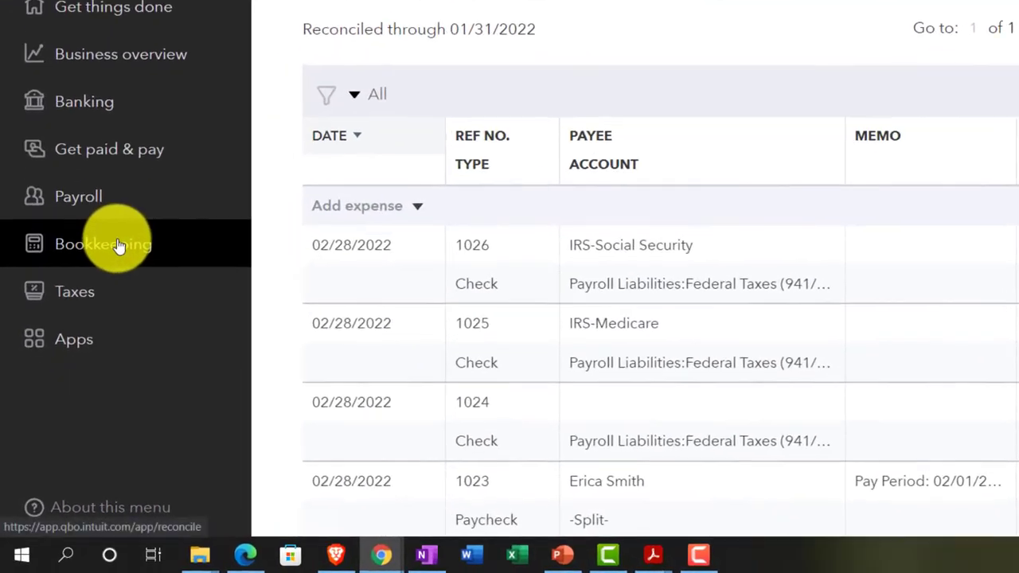
click(115, 246)
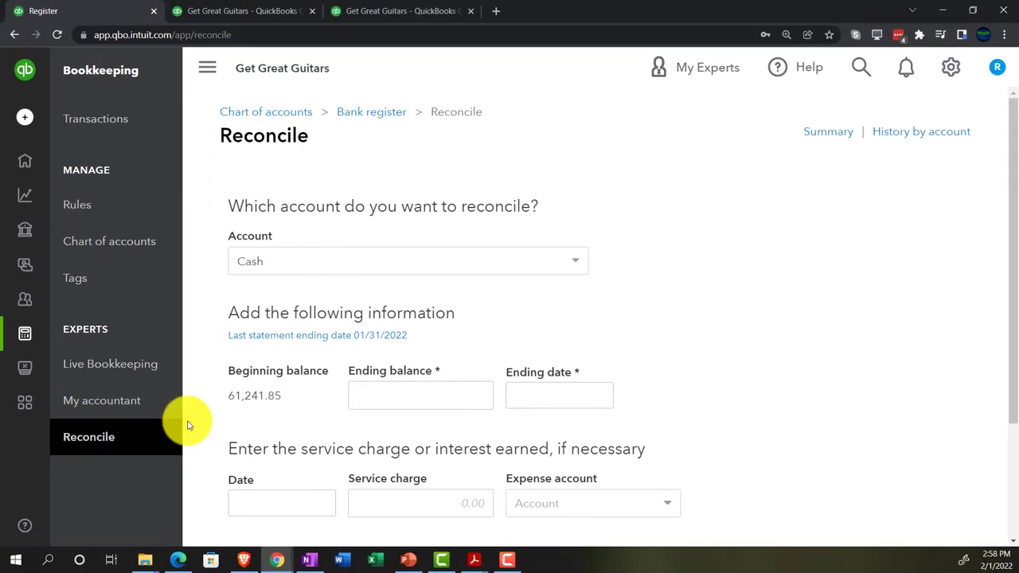
Hide the navigation, view the reconciliation summary, and return to the Reconcile form.
click(205, 70)
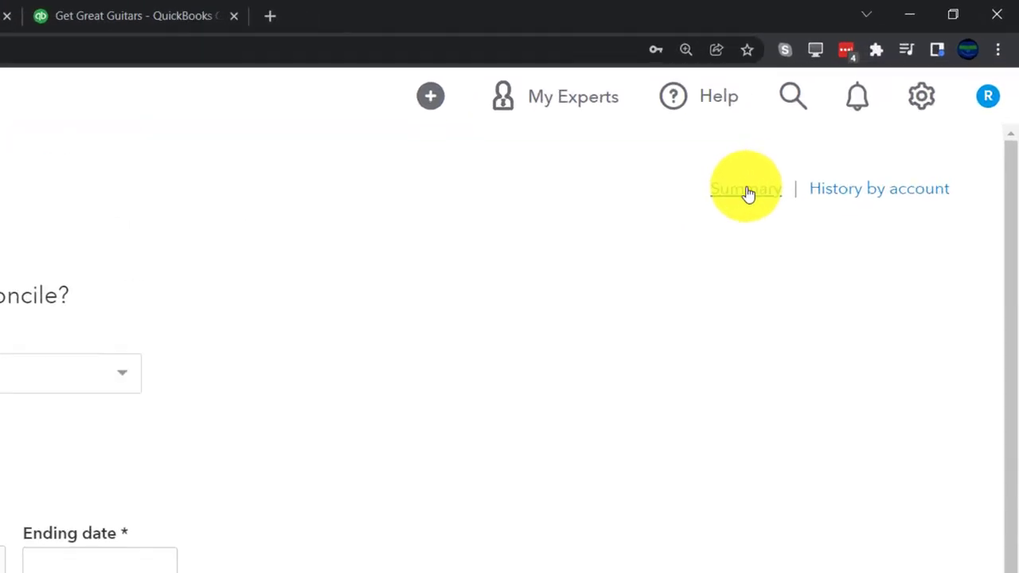
click(612, 286)
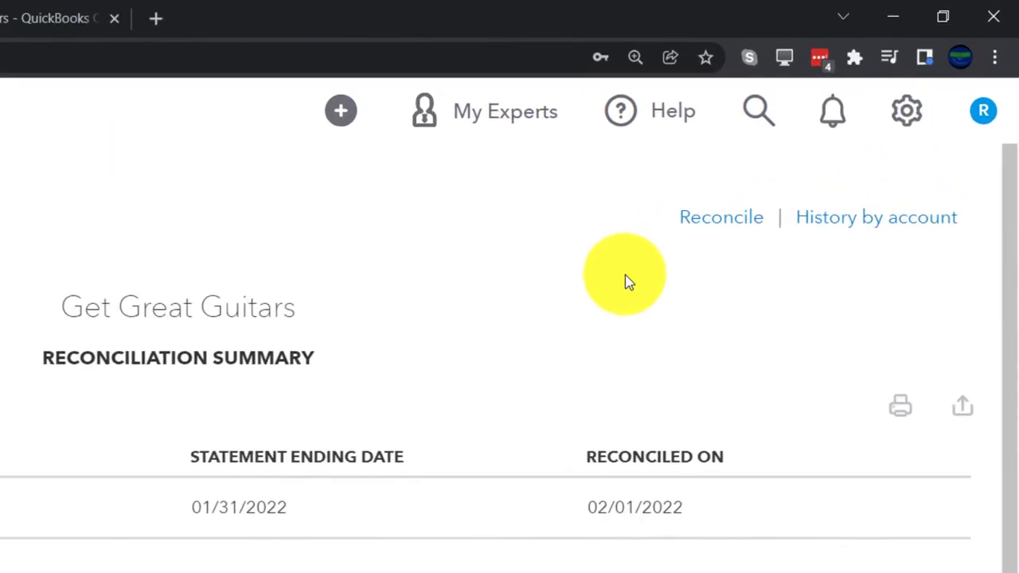
click(698, 222)
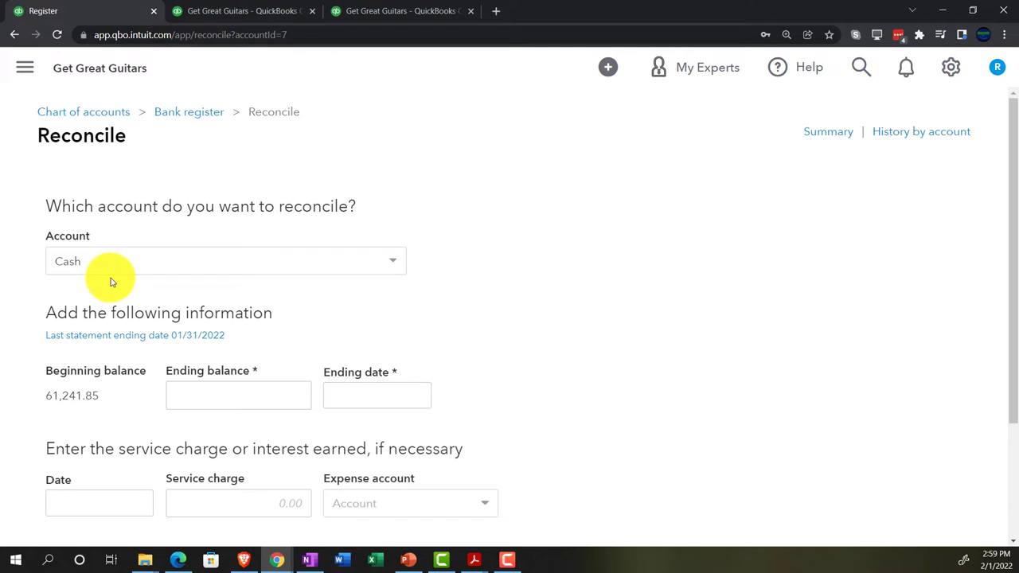
Look up the February 28 balance in Bank Stmt Feb.pdf and enter 101,590.05 as the Cash account's ending balance.
scroll(111, 282, down, 1)
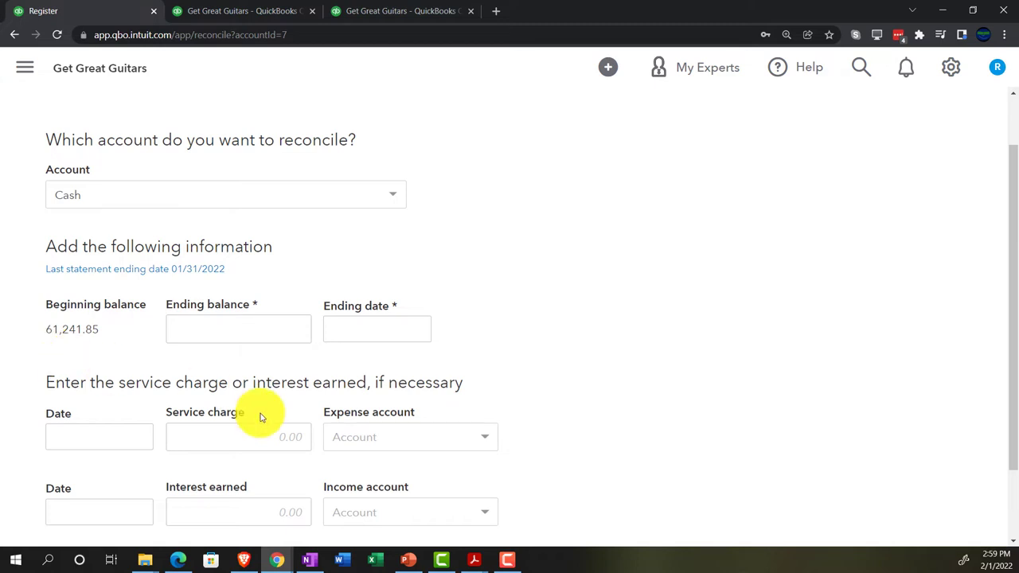
click(473, 560)
click(560, 529)
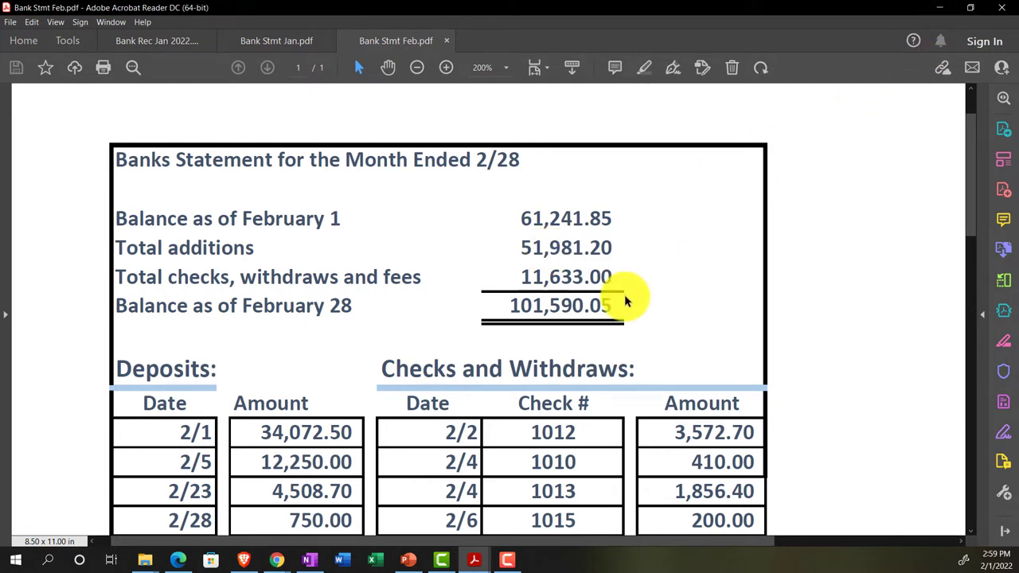
click(940, 8)
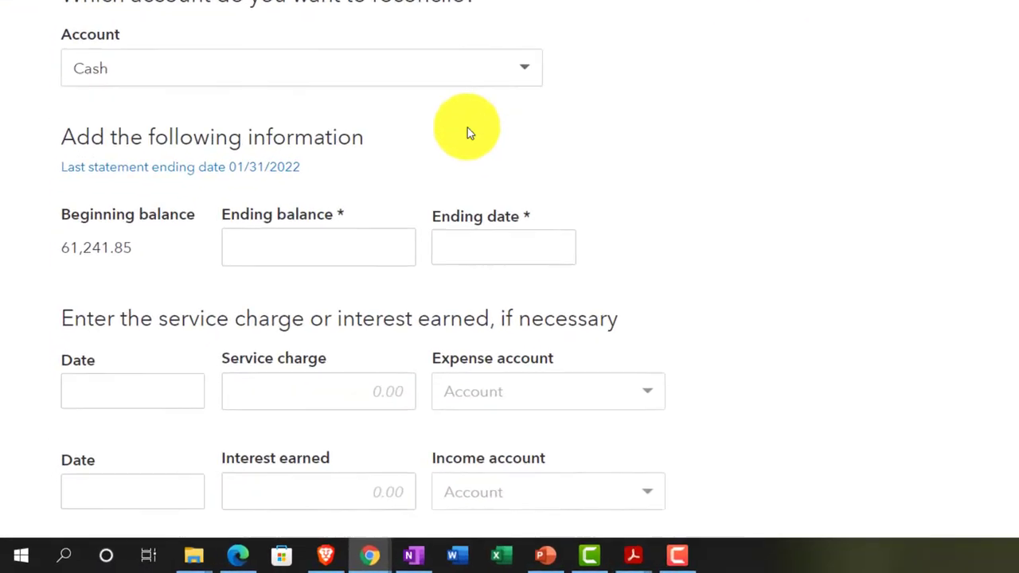
click(405, 185)
text(101,5)
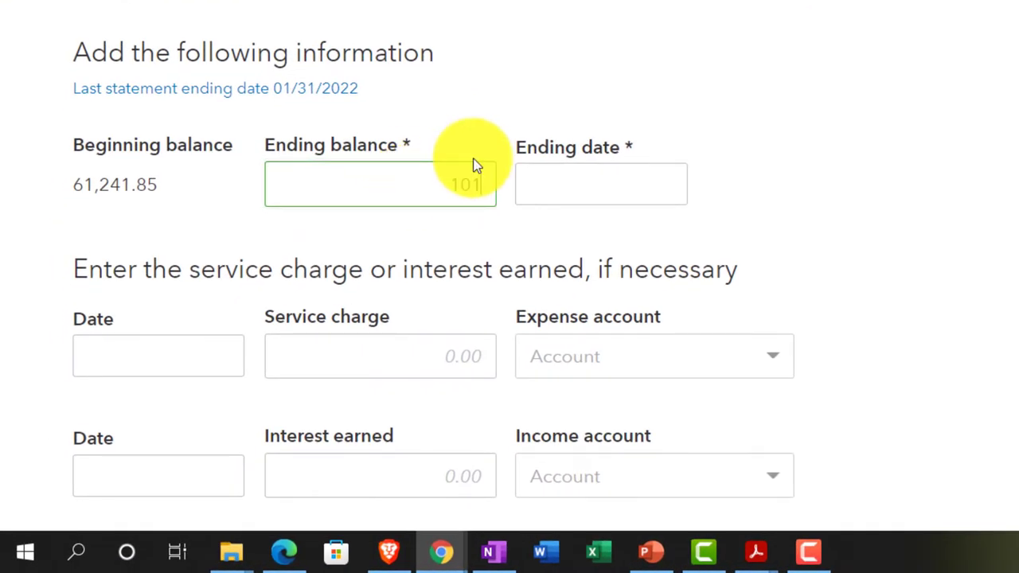
text(90.05)
key(Tab)
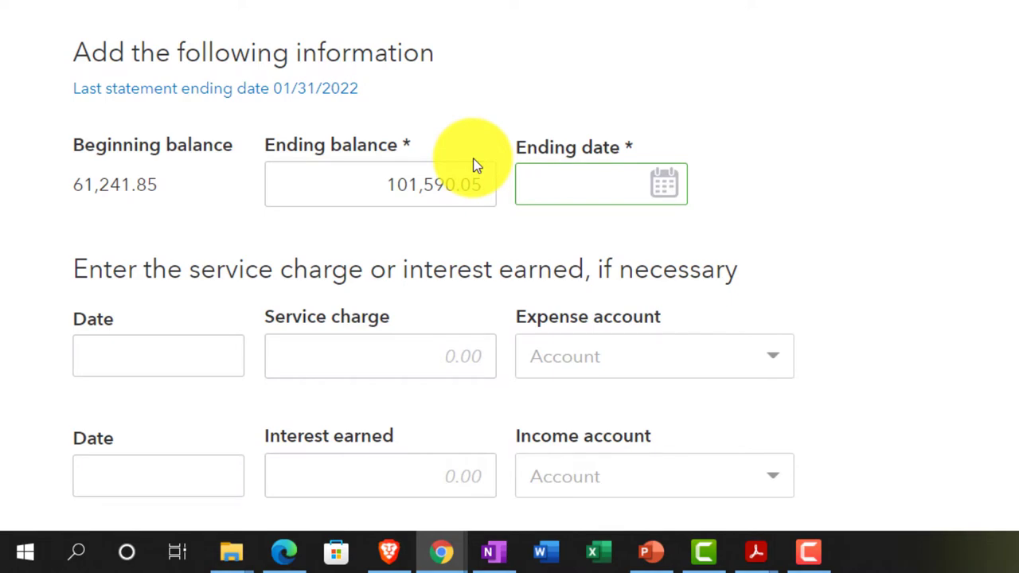
Check the month end on the February bank statement, set the ending date to 02/28/2022, and start reconciling.
click(753, 551)
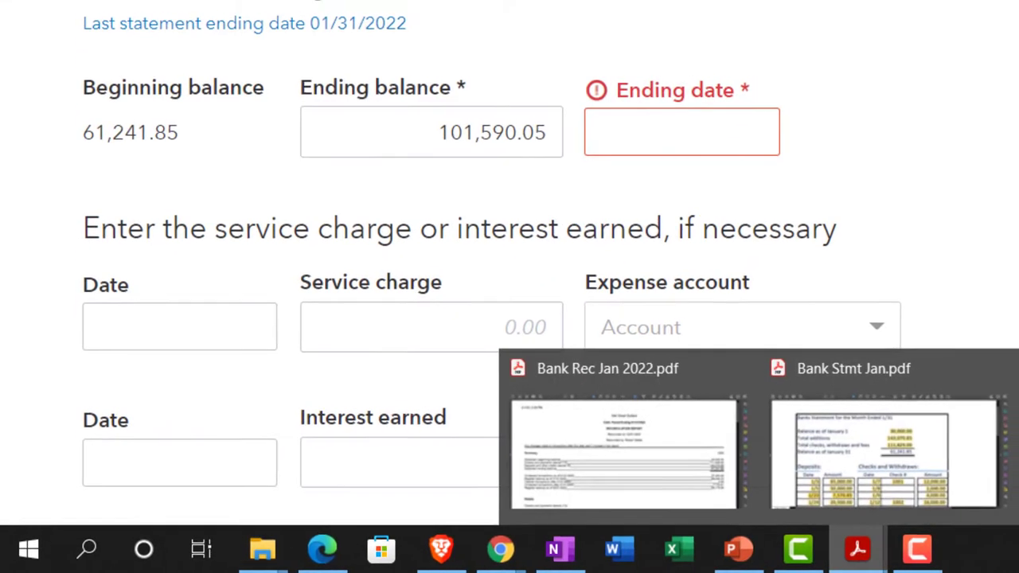
click(884, 453)
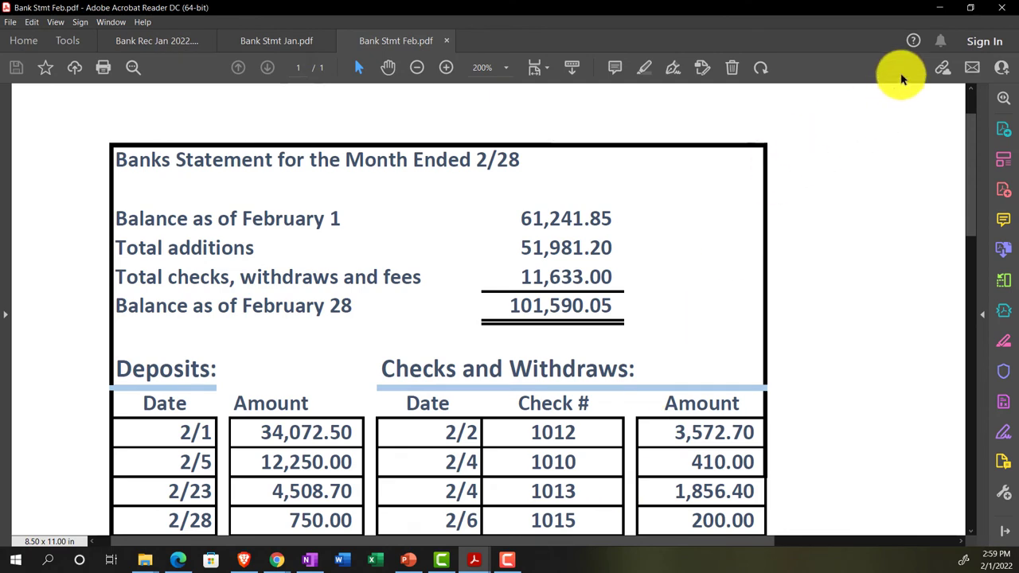
click(937, 8)
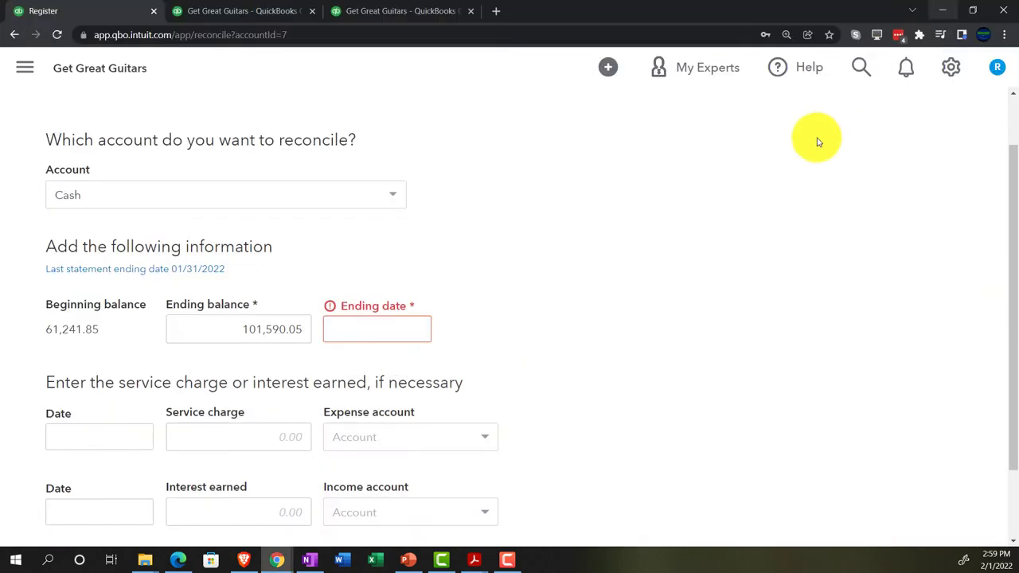
click(414, 335)
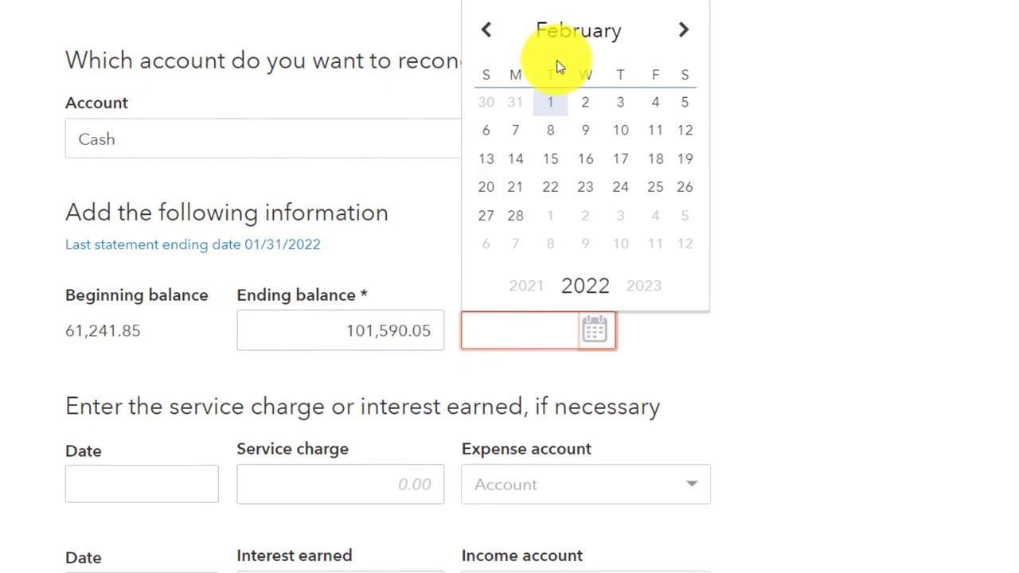
click(516, 223)
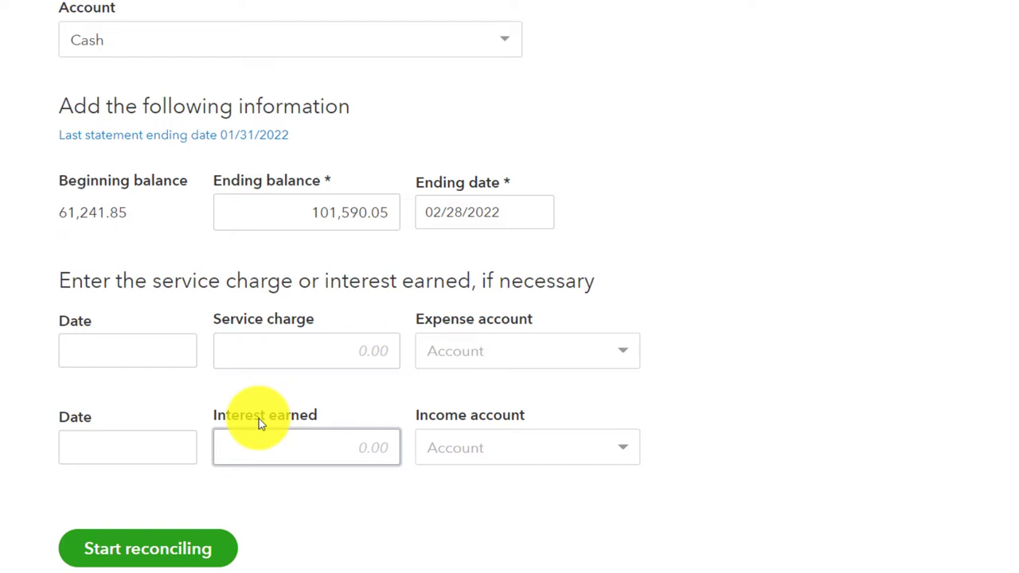
scroll(258, 418, down, 1)
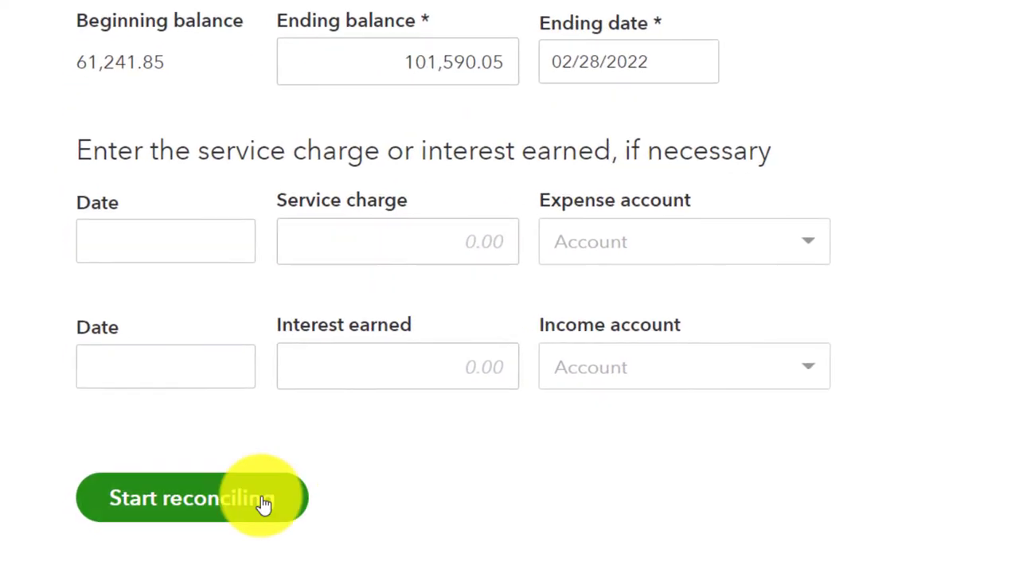
click(227, 513)
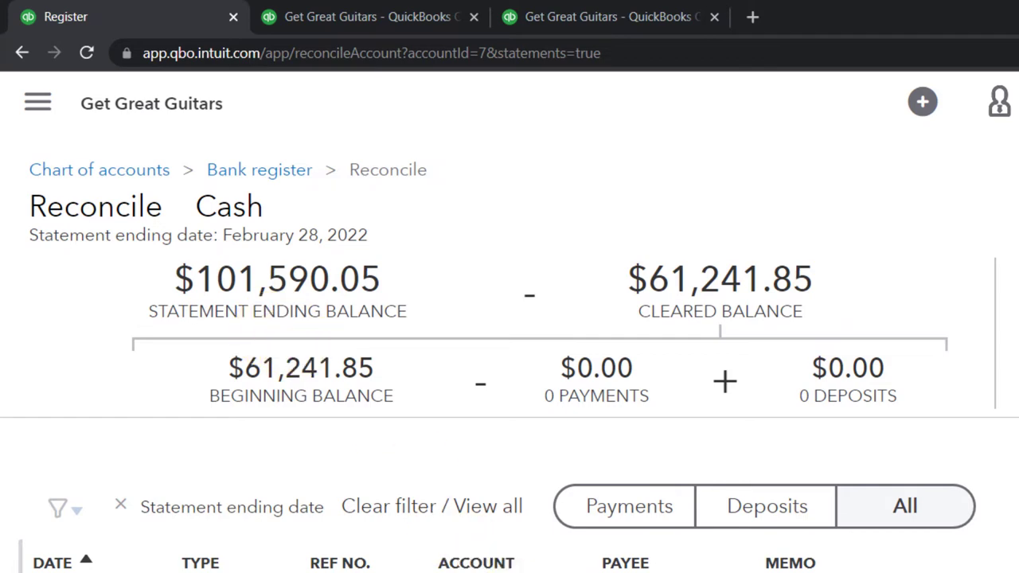
Compare the February bank statement's balances in Acrobat Reader with the Cash reconciliation figures.
mouse_move(473, 559)
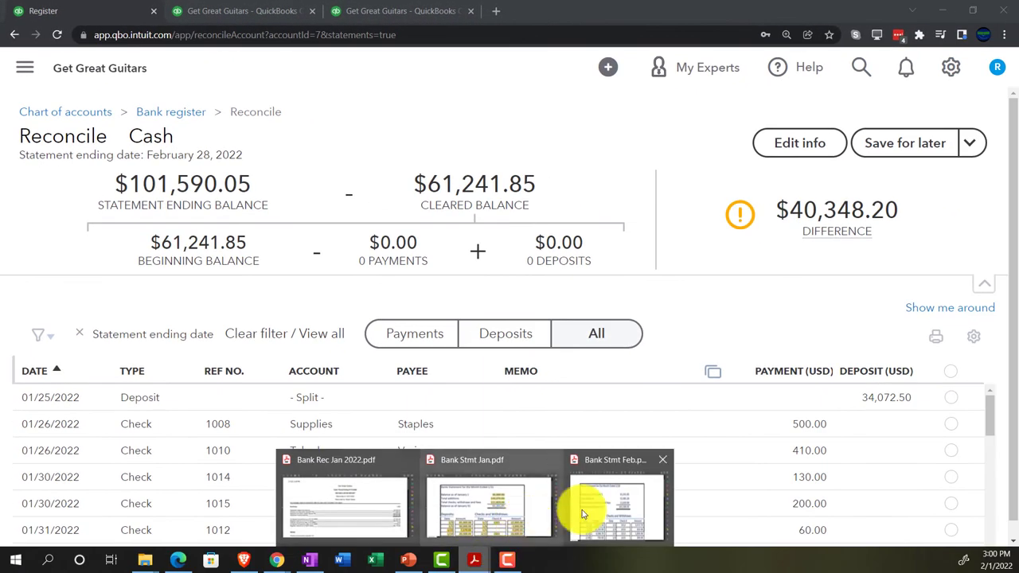
click(582, 513)
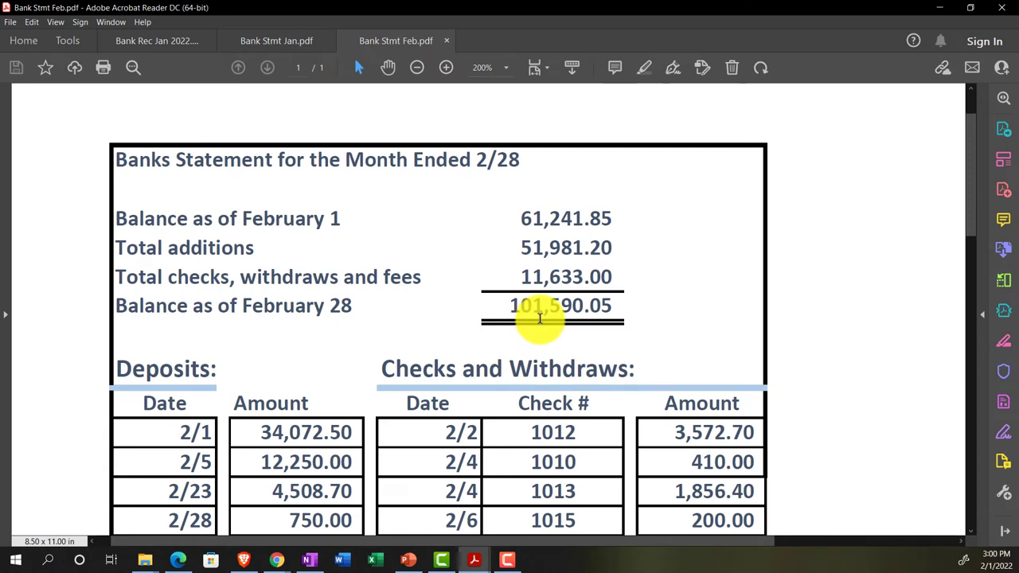
click(940, 8)
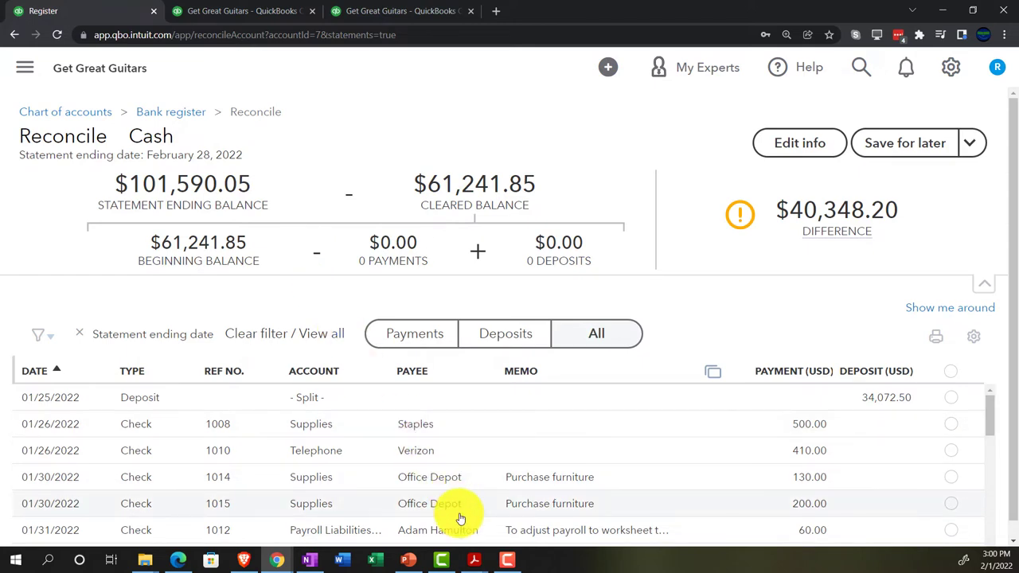
Highlight the February 1 balance amount in the February bank statement PDF, and return to the Cash reconciliation in Chrome.
mouse_move(475, 562)
click(598, 505)
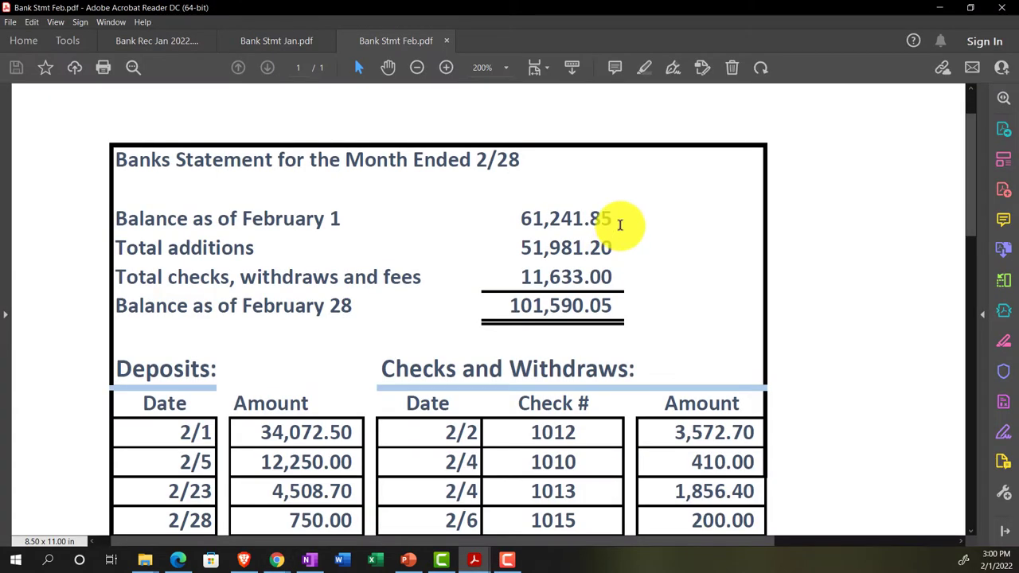
drag(524, 221, 609, 212)
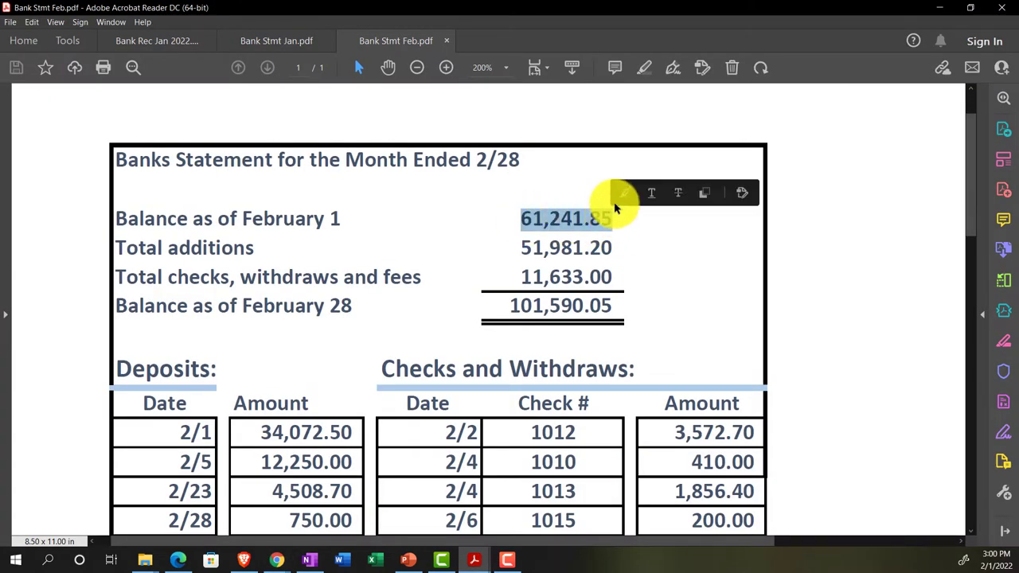
click(623, 195)
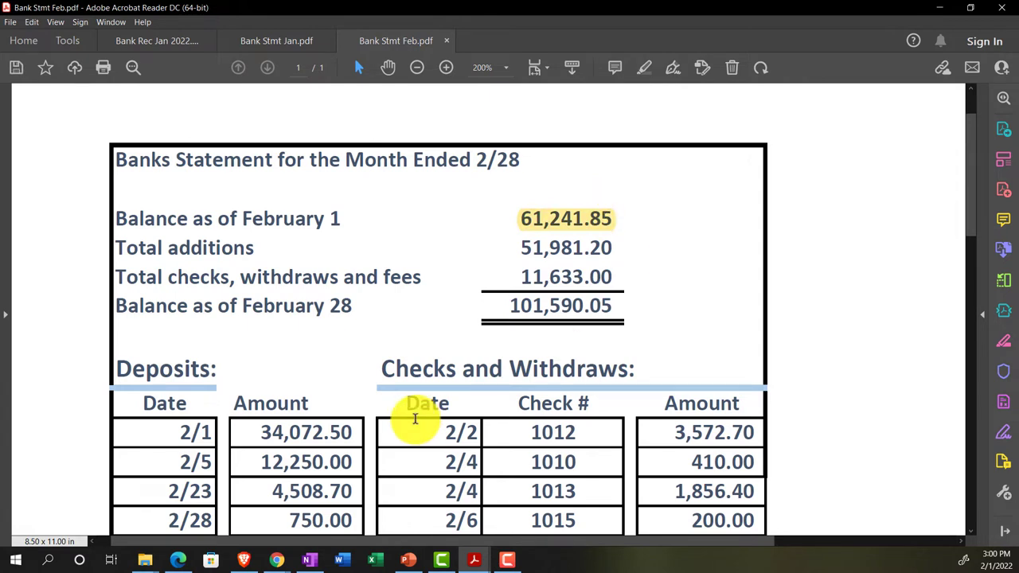
mouse_move(273, 554)
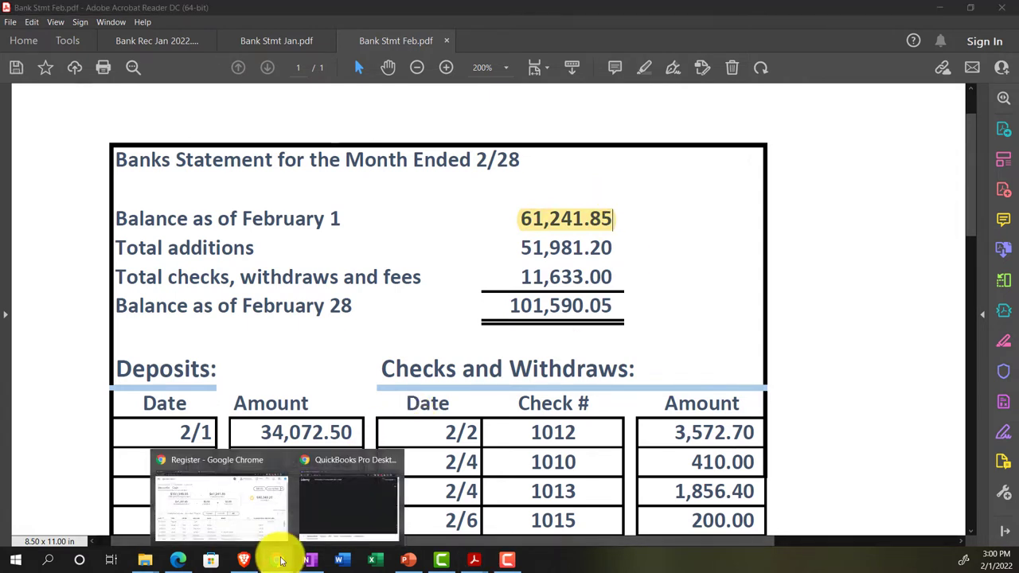
click(268, 512)
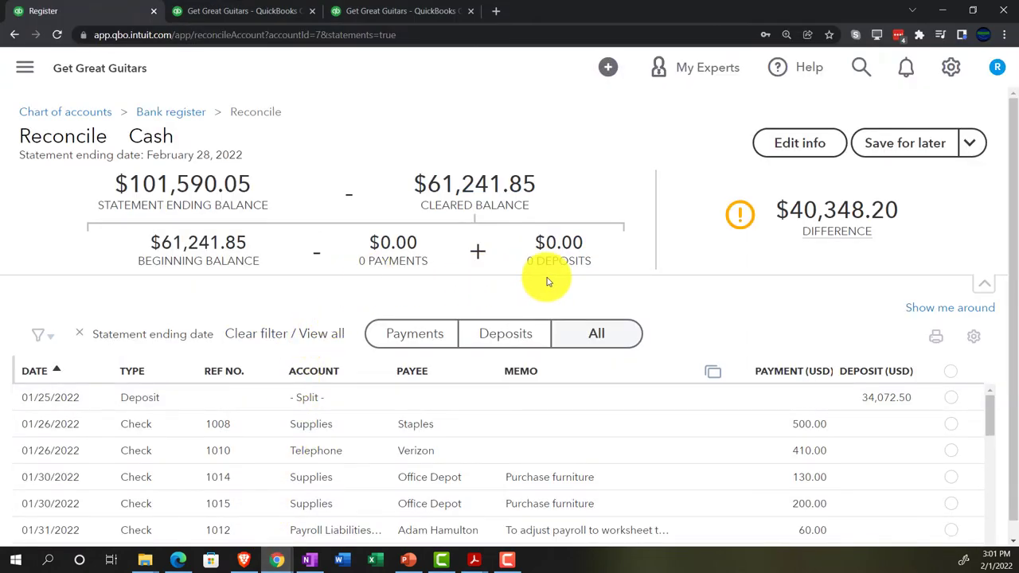
Try marking the 01/25/2022 deposit of 34,072.50 as cleared, and unmark it to compare the reconciliation difference.
click(949, 406)
click(952, 427)
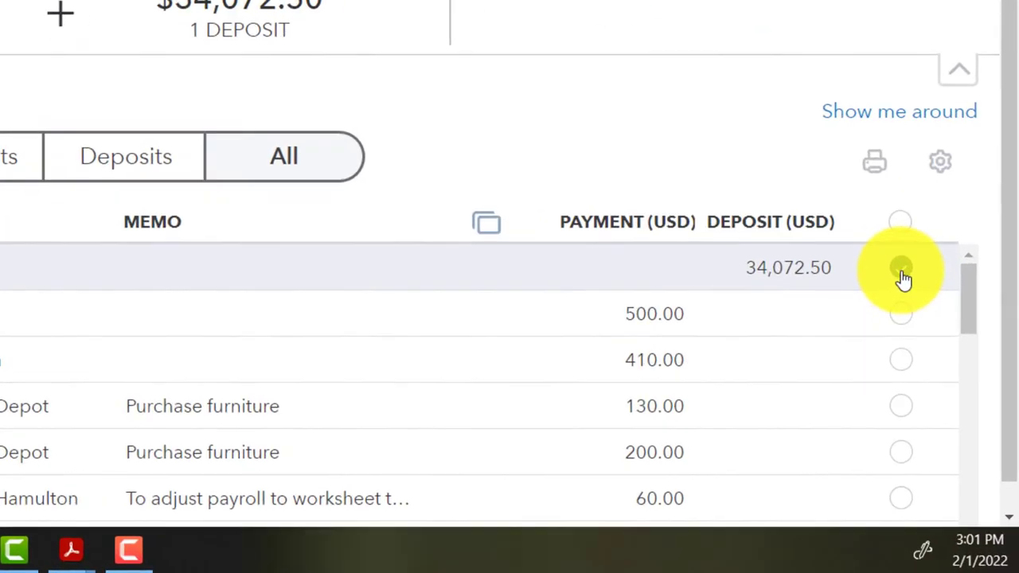
click(950, 398)
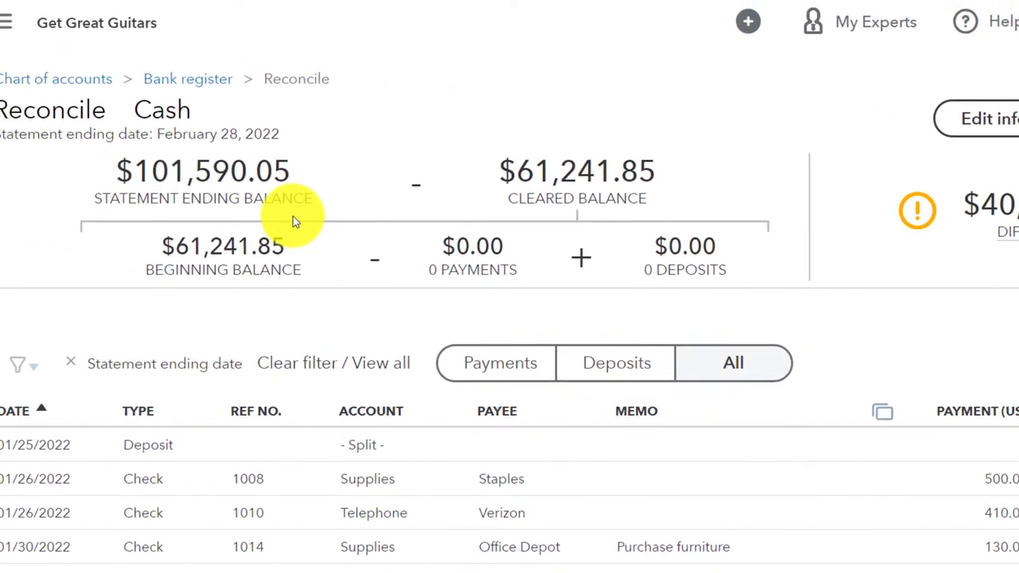
mouse_move(1004, 216)
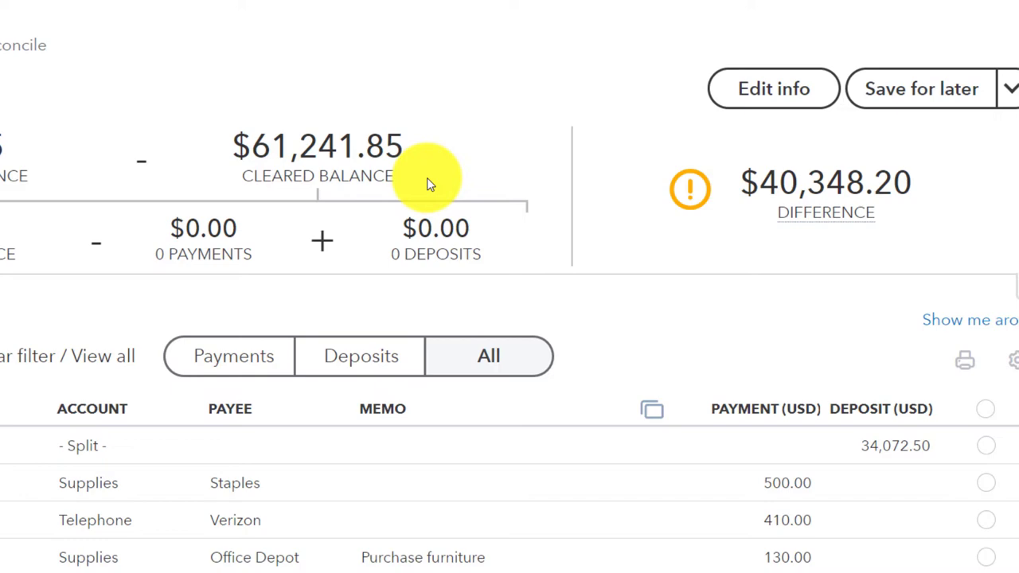
Show only the deposits in the Cash reconciliation, and review the deposits on the February bank statement in Acrobat Reader.
mouse_move(899, 255)
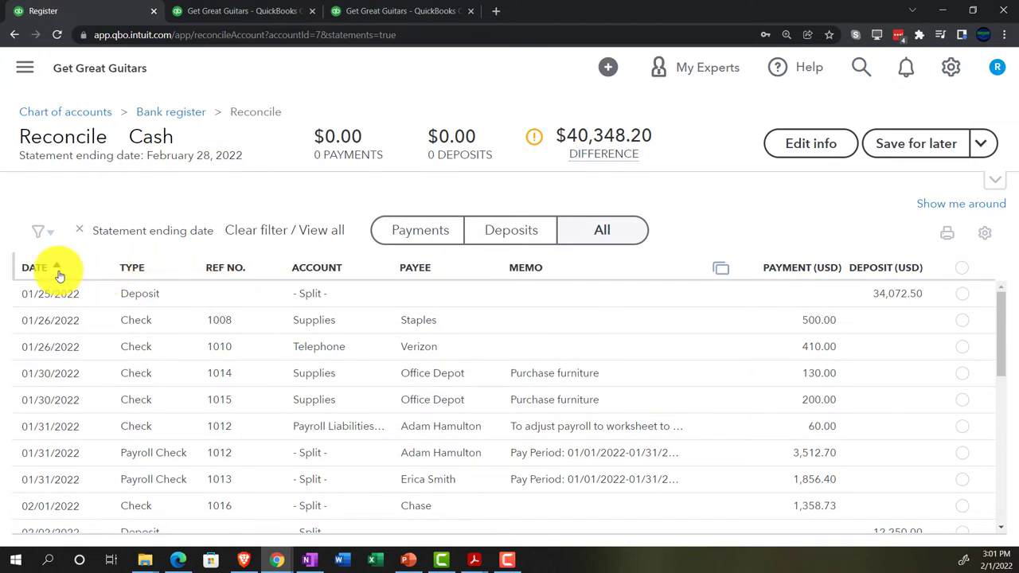
click(507, 241)
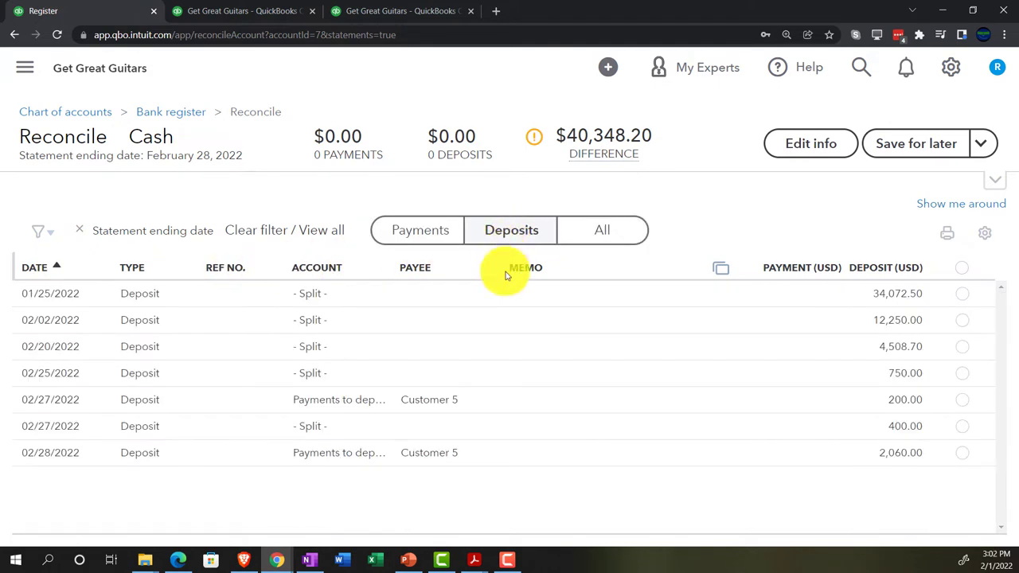
click(473, 561)
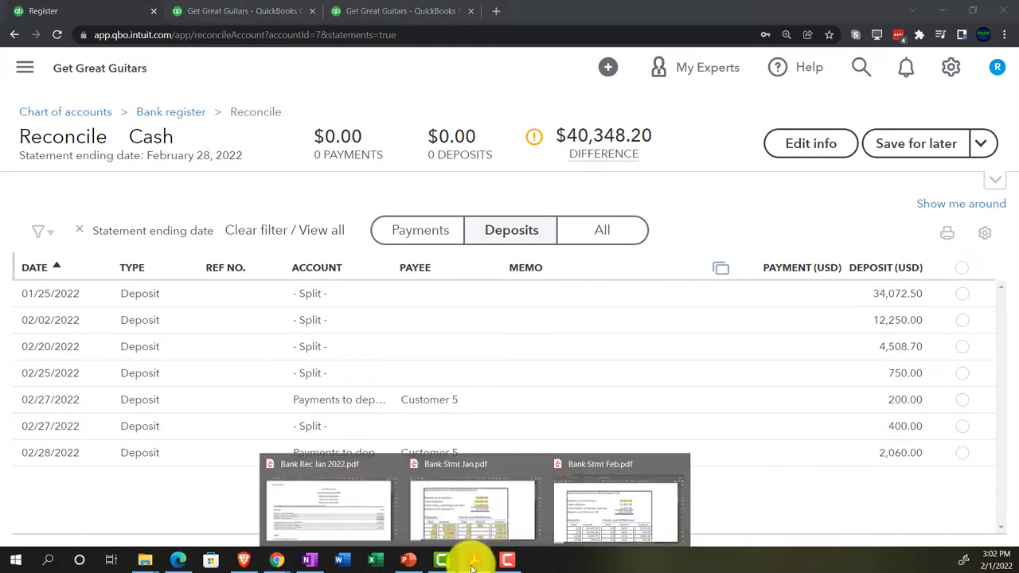
click(594, 505)
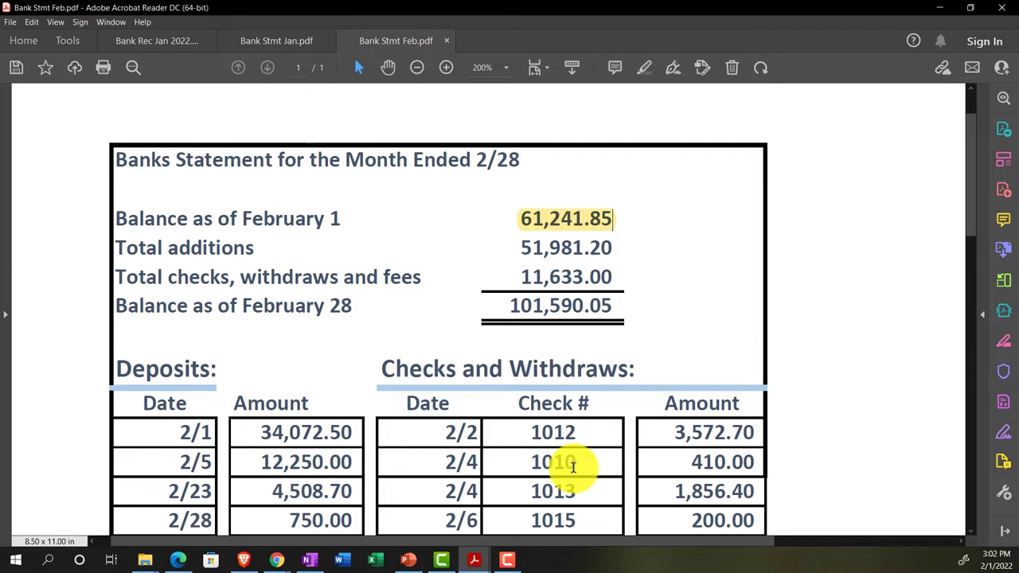
scroll(469, 455, down, 3)
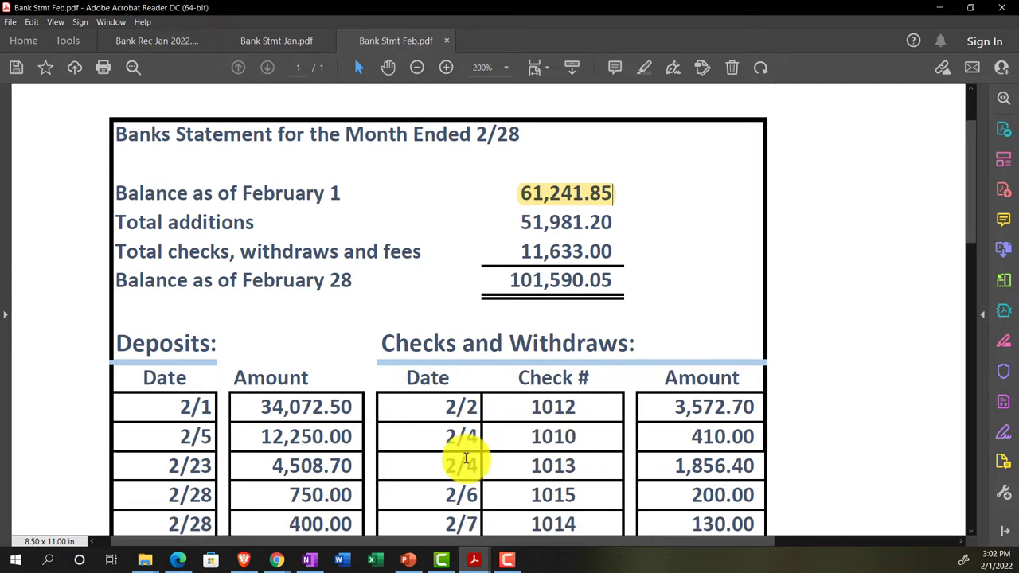
scroll(465, 457, down, 1)
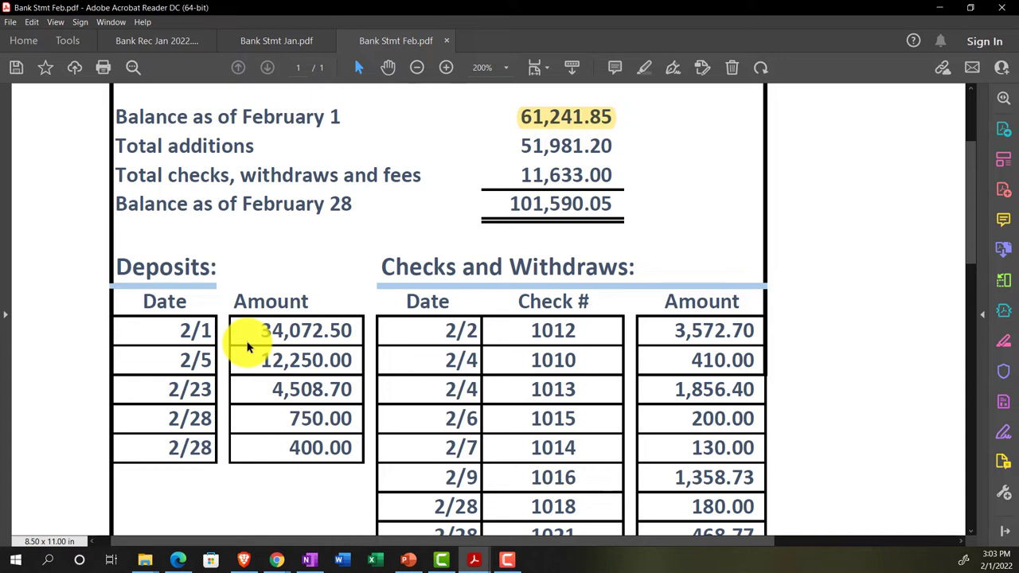
Consult the QuickBooks Desktop home page picture in OneNote, and return to the February bank statement.
click(309, 561)
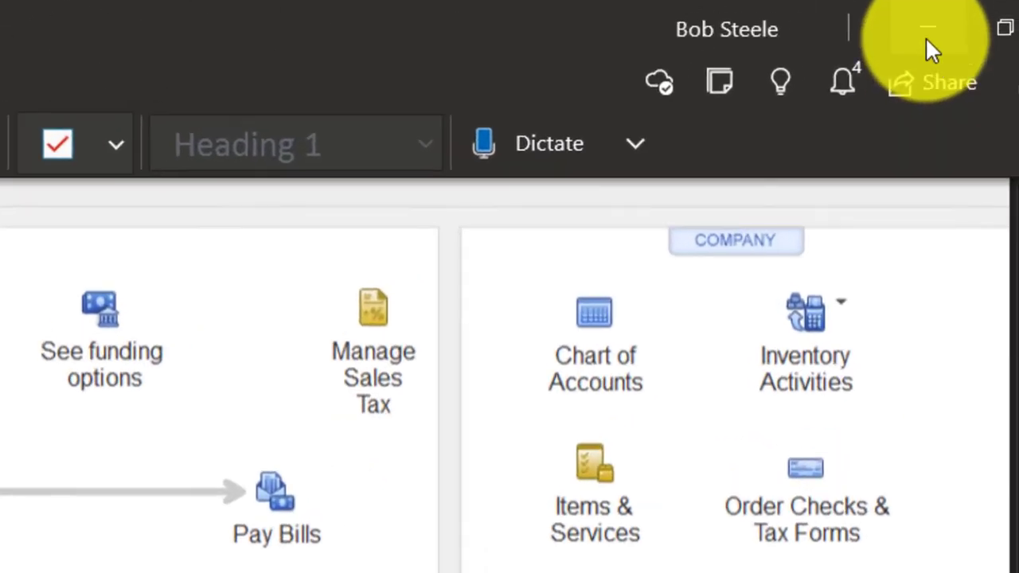
click(926, 33)
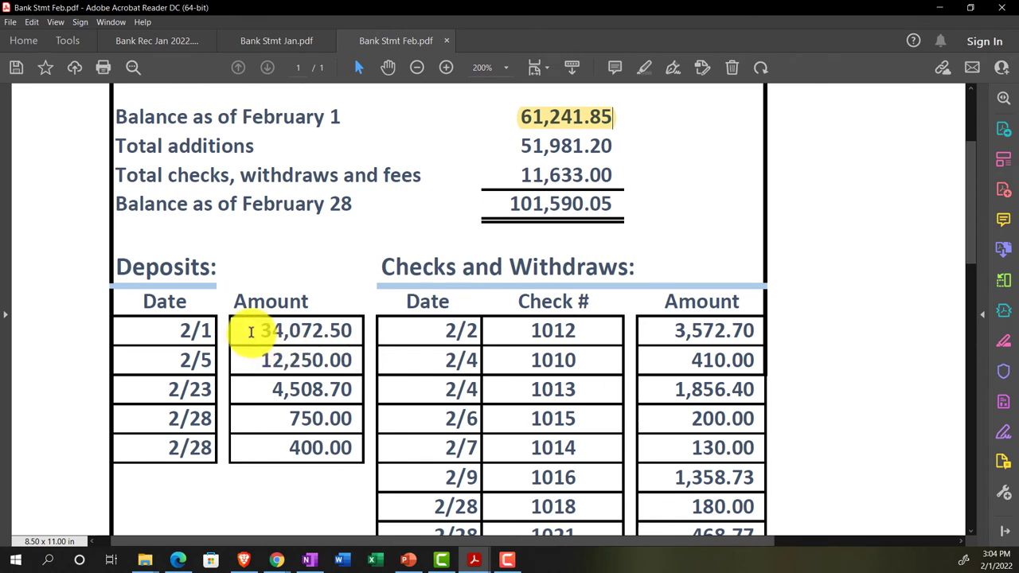
Select the 2/1 deposit amount on the February statement, and mark the 01/25/2022 deposit of 34,072.50 as cleared in the Chrome reconciliation.
drag(250, 332, 354, 331)
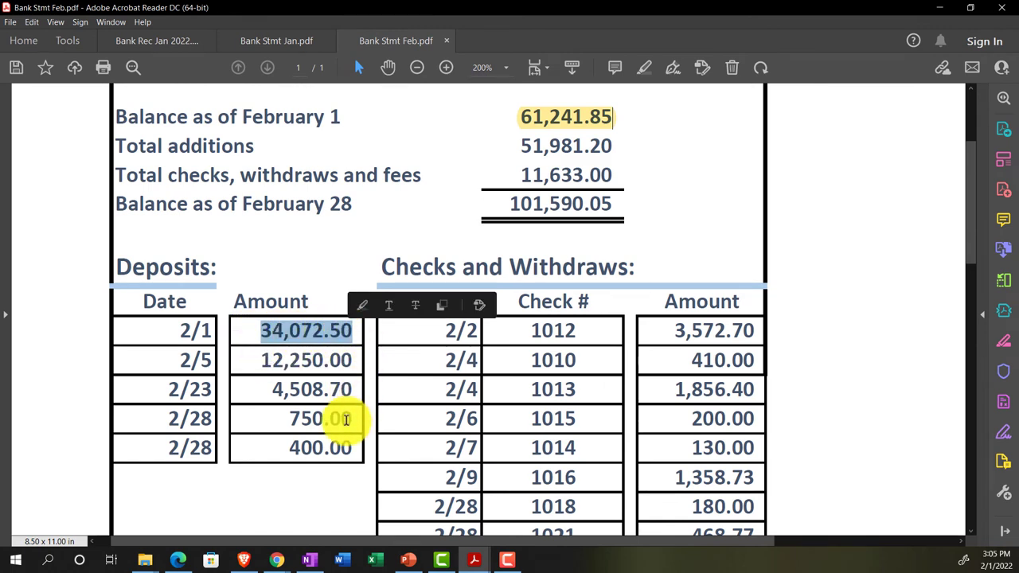
mouse_move(278, 561)
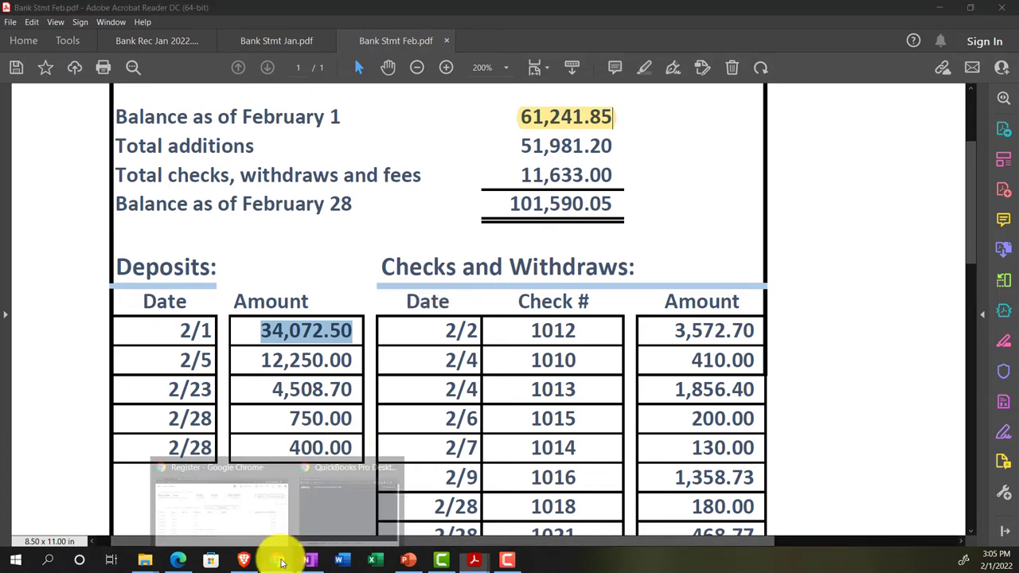
click(250, 516)
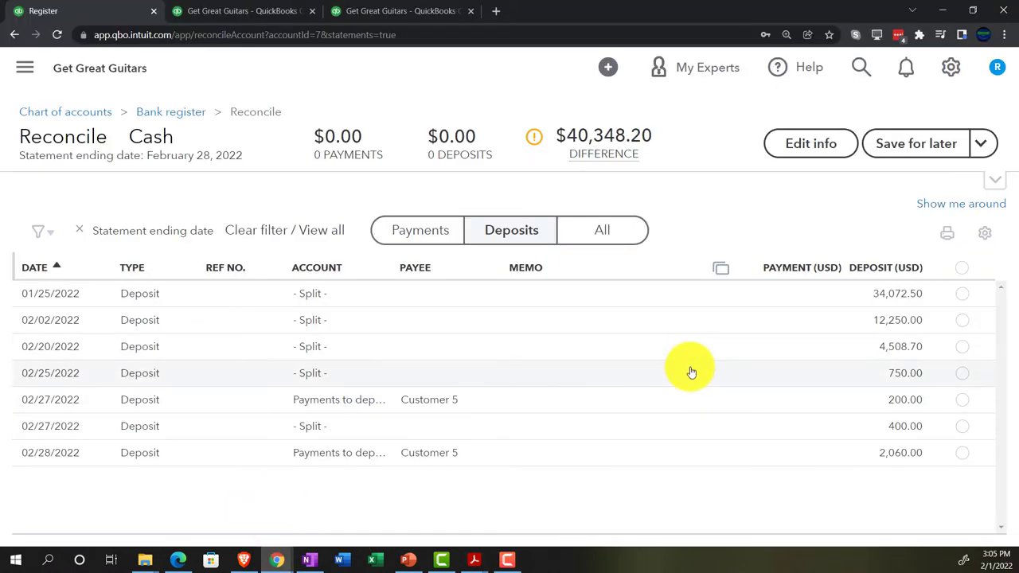
key(ctrl+plus)
key(ctrl+minus)
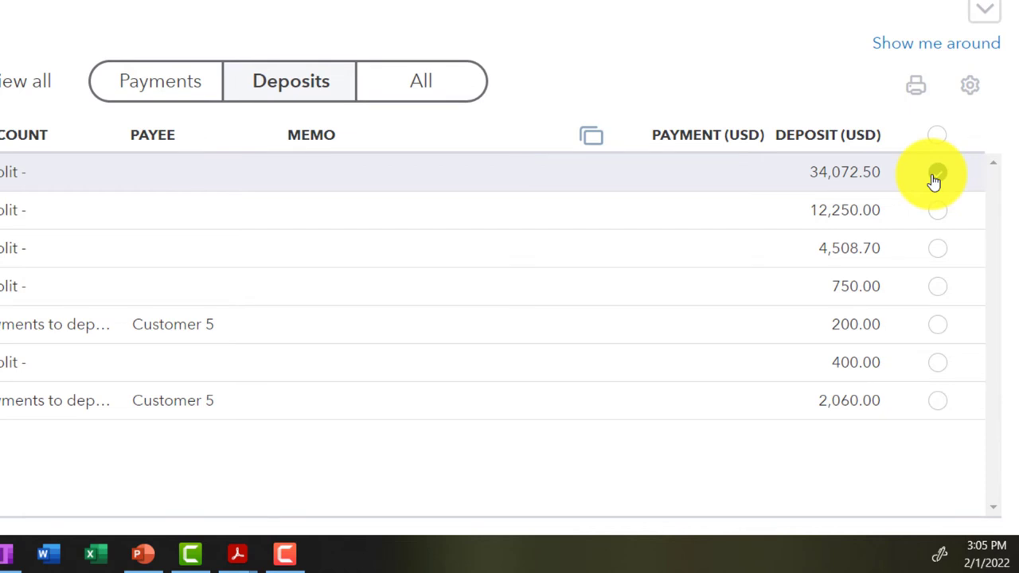
click(936, 173)
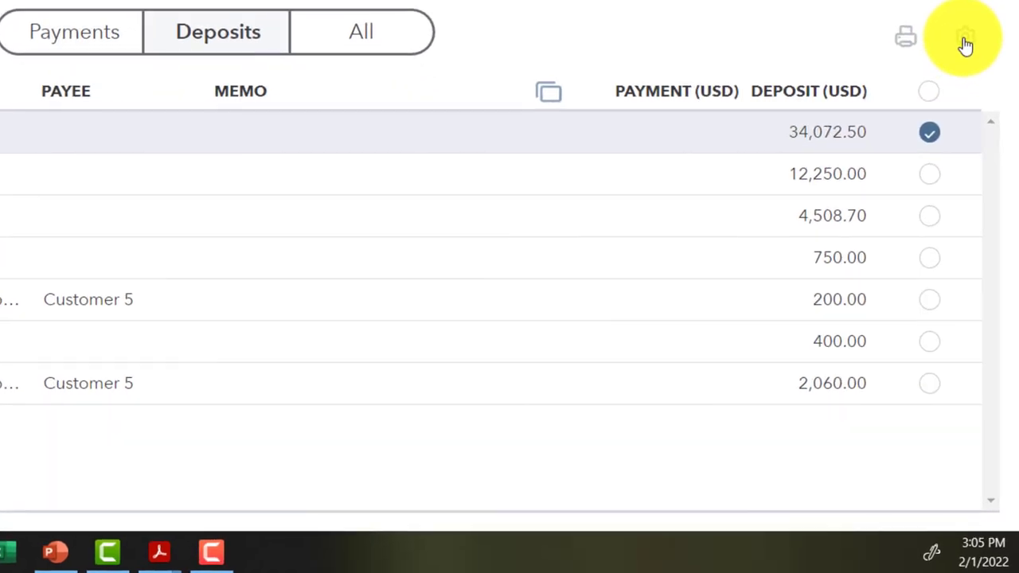
Hide the Memo column in the reconciliation transaction list, and enlarge the page display.
click(965, 44)
click(644, 349)
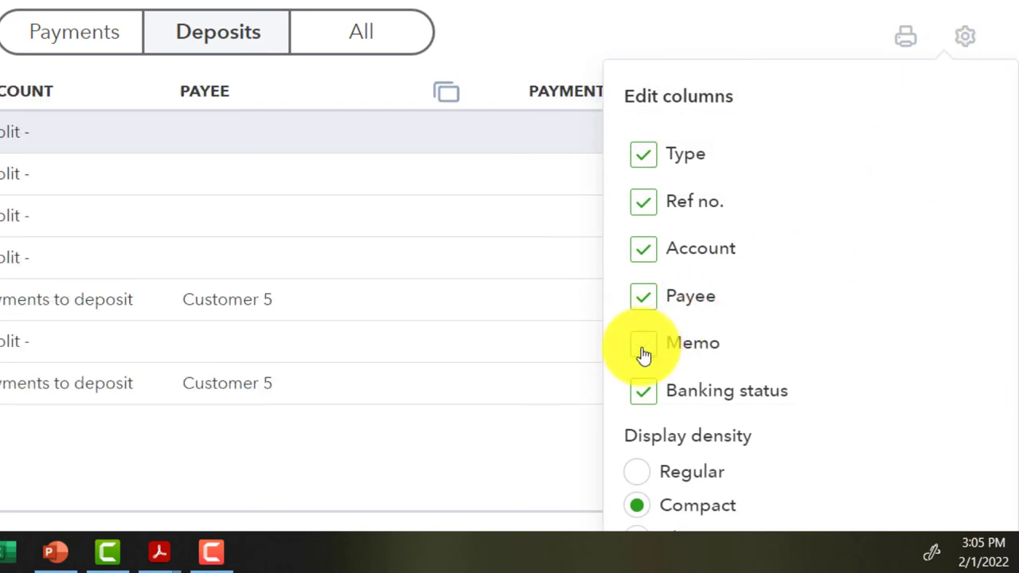
click(544, 460)
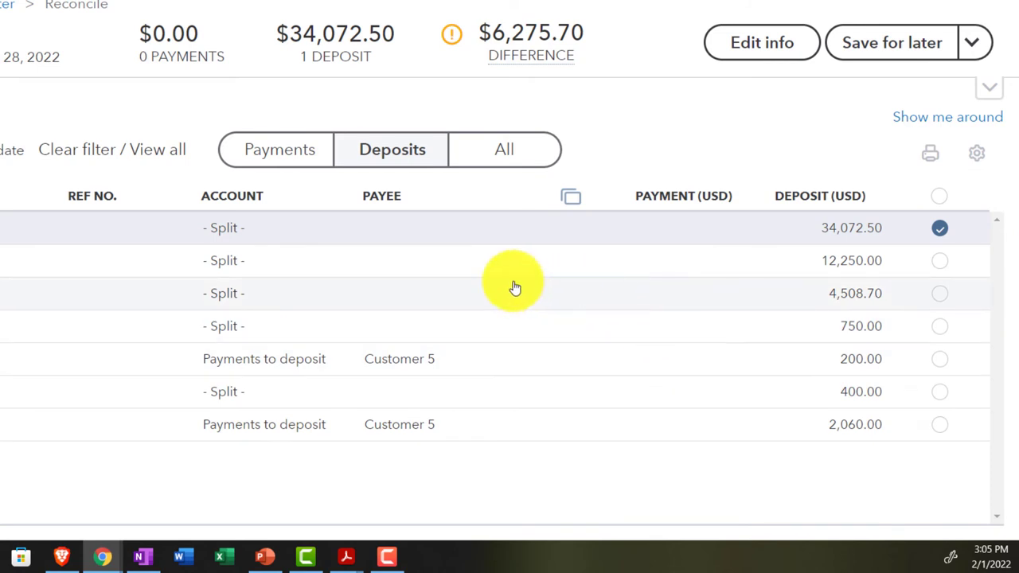
key(ctrl+plus)
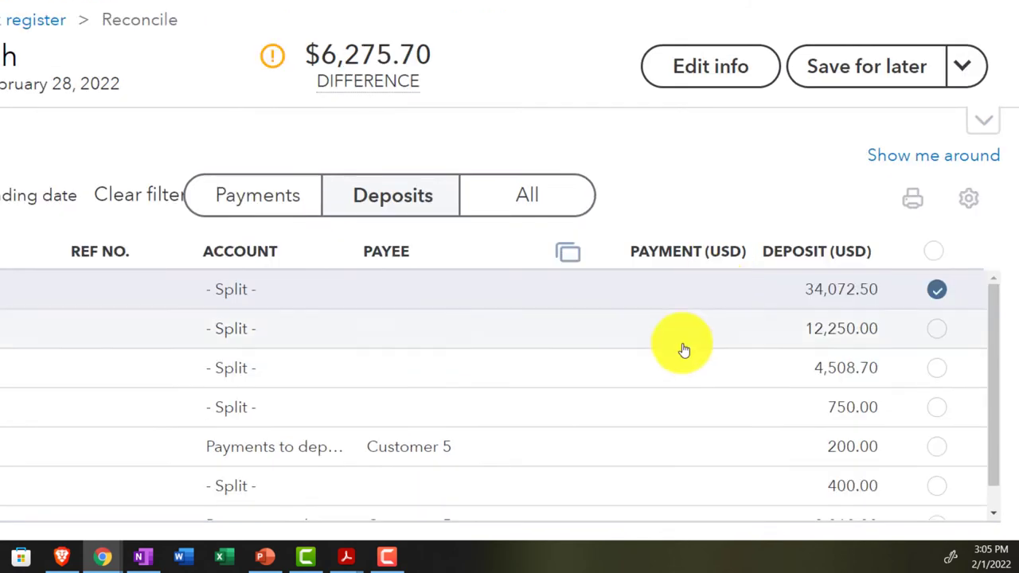
scroll(666, 359, down, 1)
scroll(669, 364, up, 1)
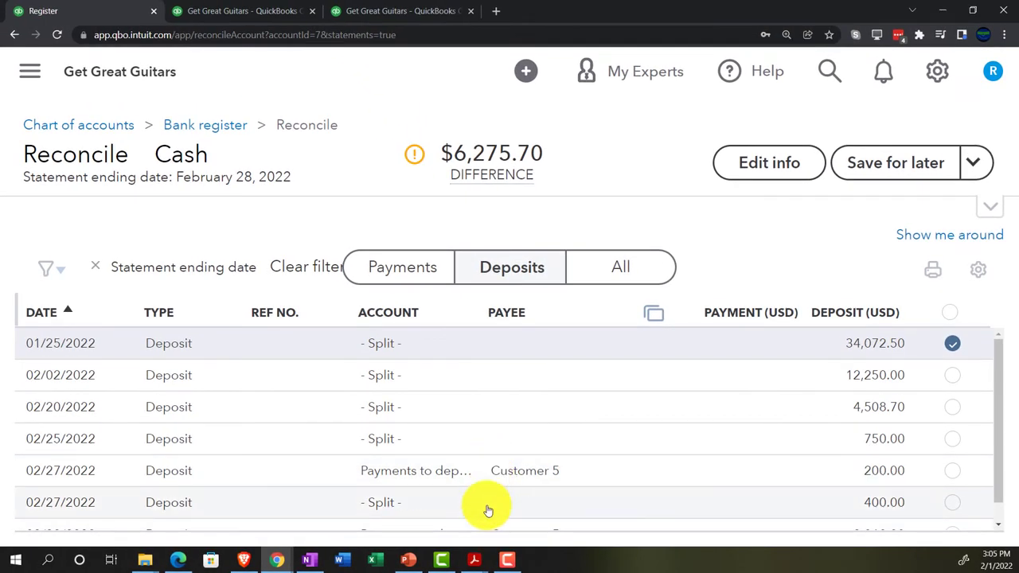
Highlight the 2/1 date and 34,072.50 deposit on the February bank statement PDF in Acrobat Reader.
mouse_move(478, 567)
click(457, 514)
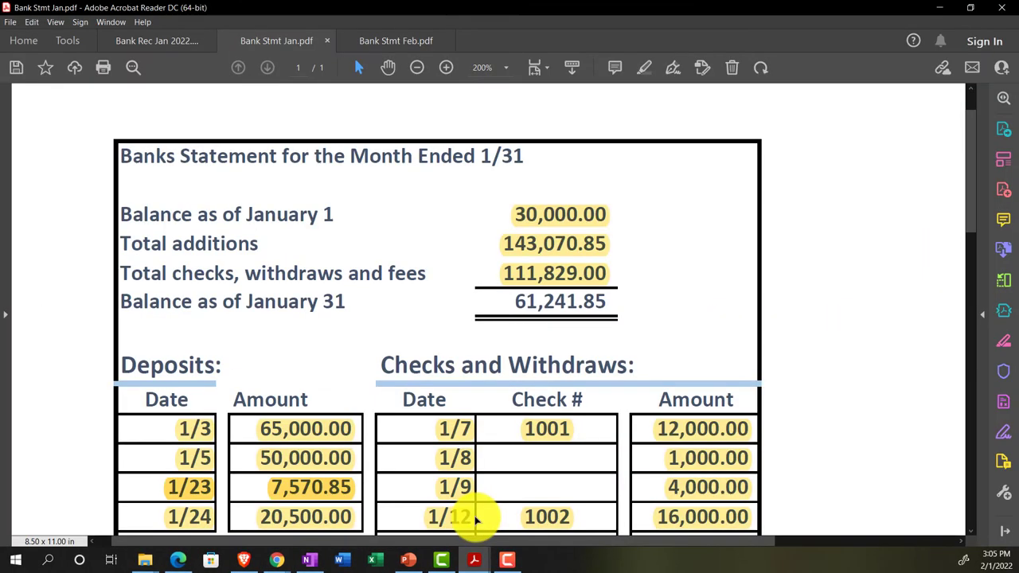
click(388, 41)
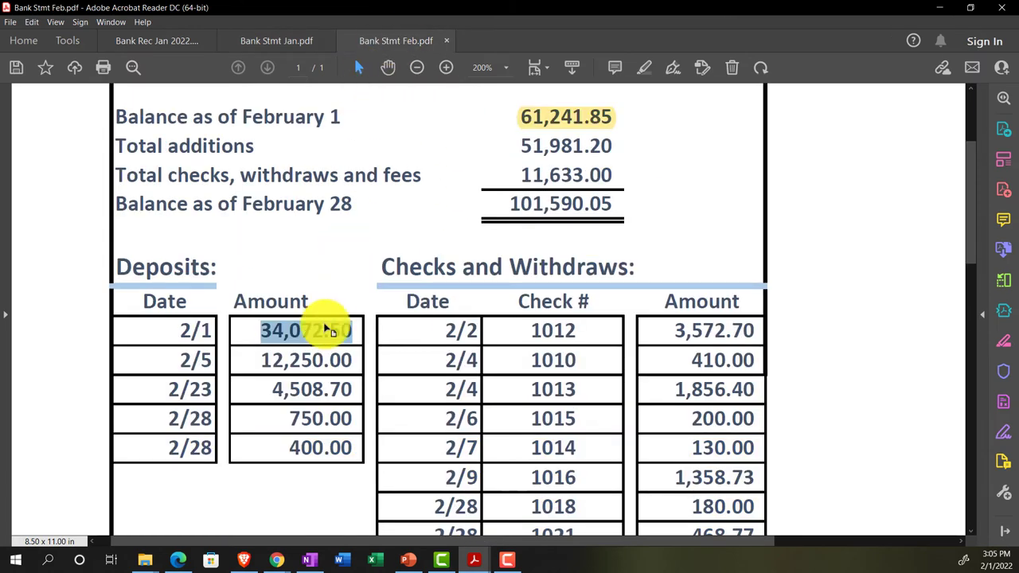
click(182, 328)
drag(182, 328, 352, 309)
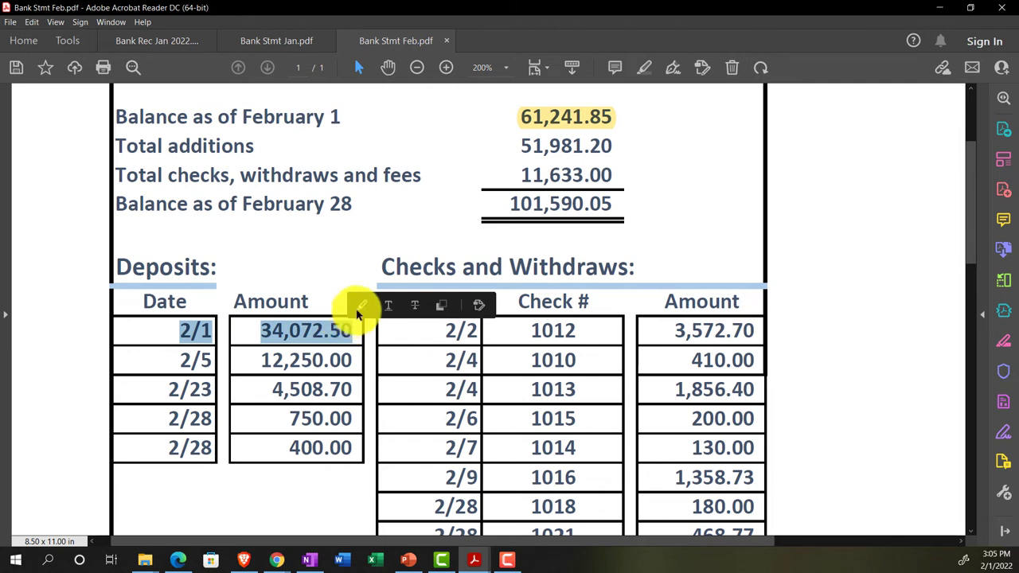
click(358, 313)
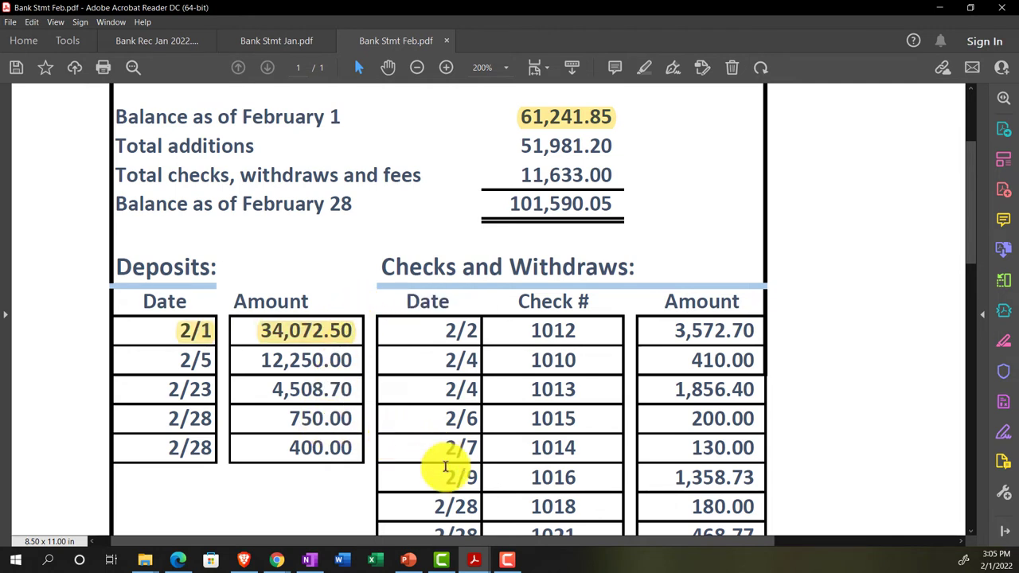
Return to the Cash reconciliation in Chrome and mark the 02/02/2022 deposit of 12,250.00 as cleared.
mouse_move(273, 557)
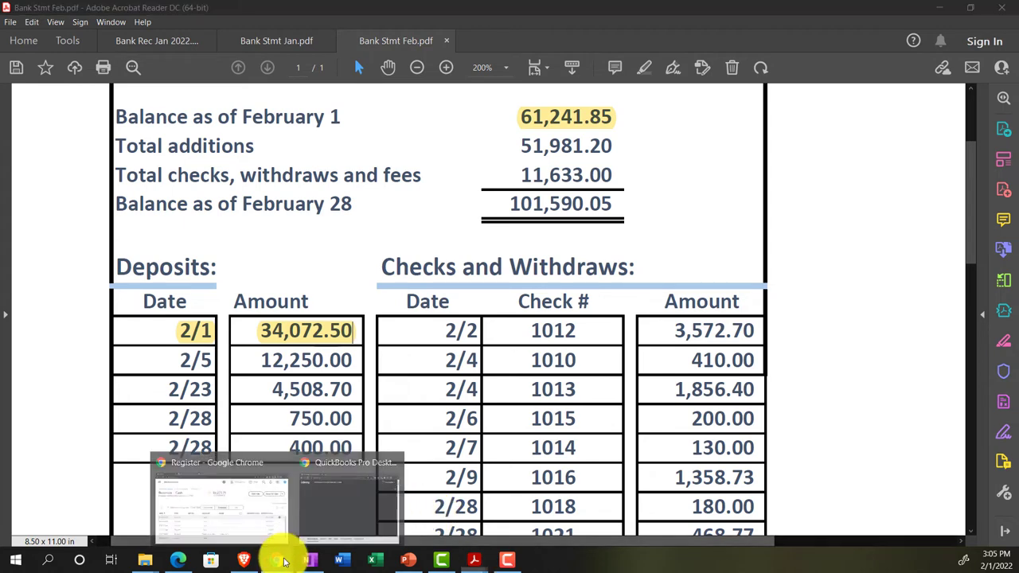
click(299, 478)
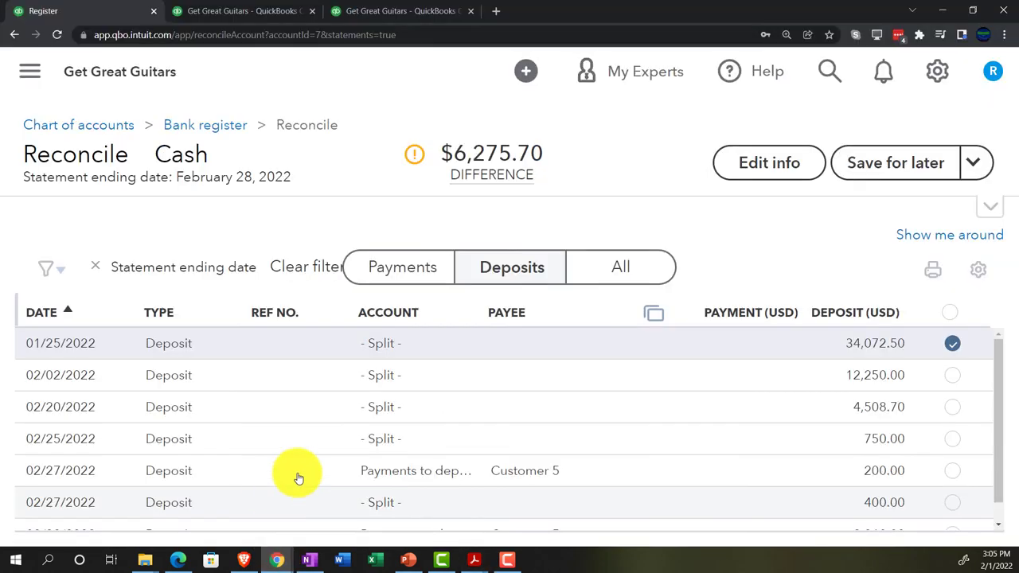
click(955, 376)
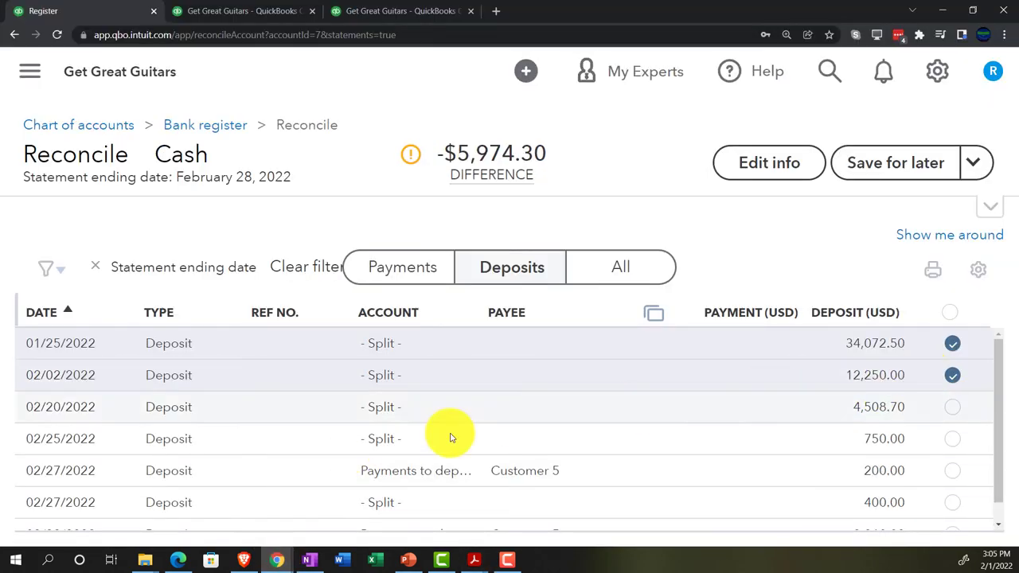
Highlight the 2/5 deposit of 12,250.00 on the February bank statement in Acrobat Reader, and return to the reconciliation in Chrome.
mouse_move(474, 561)
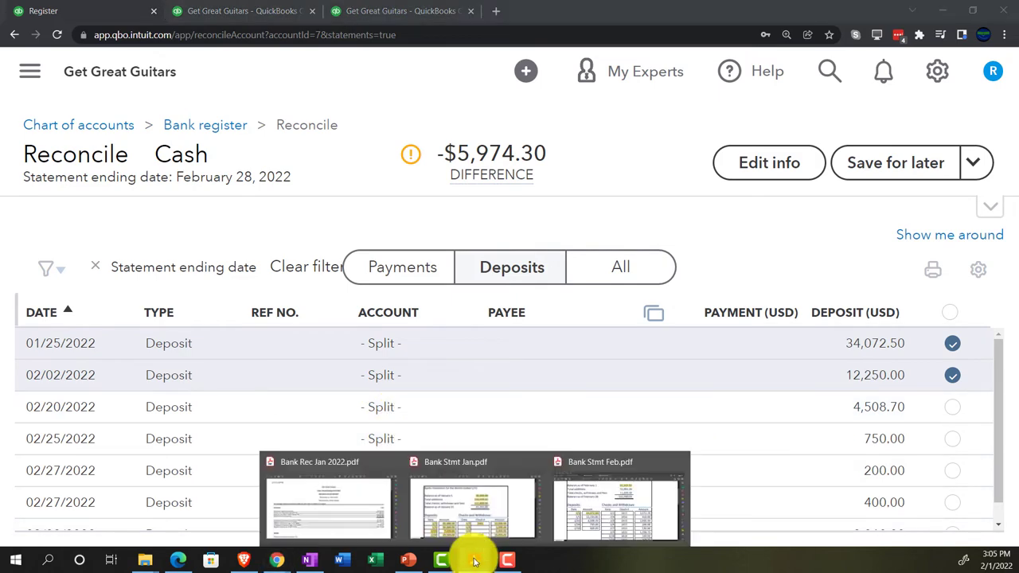
click(581, 505)
drag(182, 359, 322, 359)
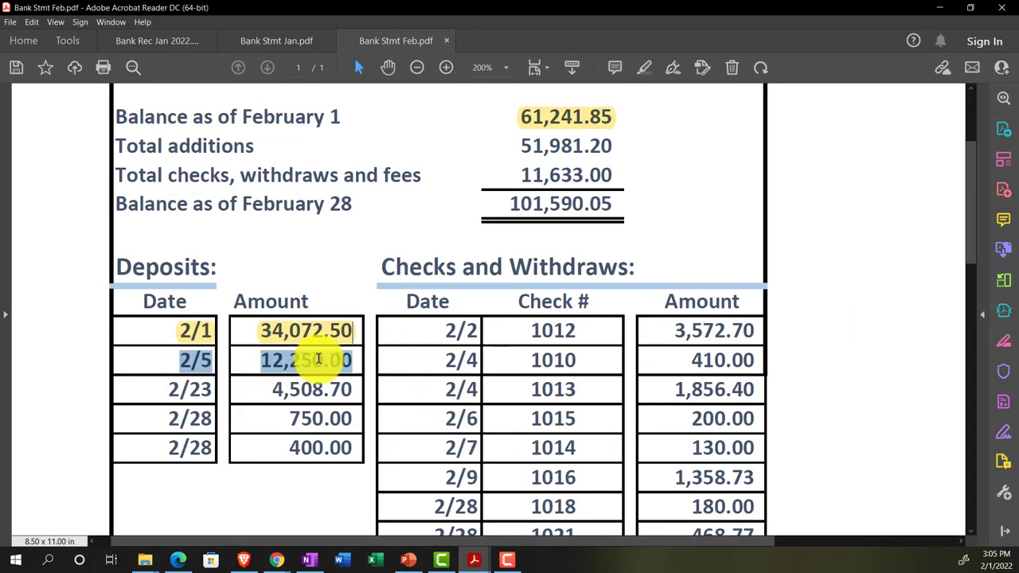
click(371, 334)
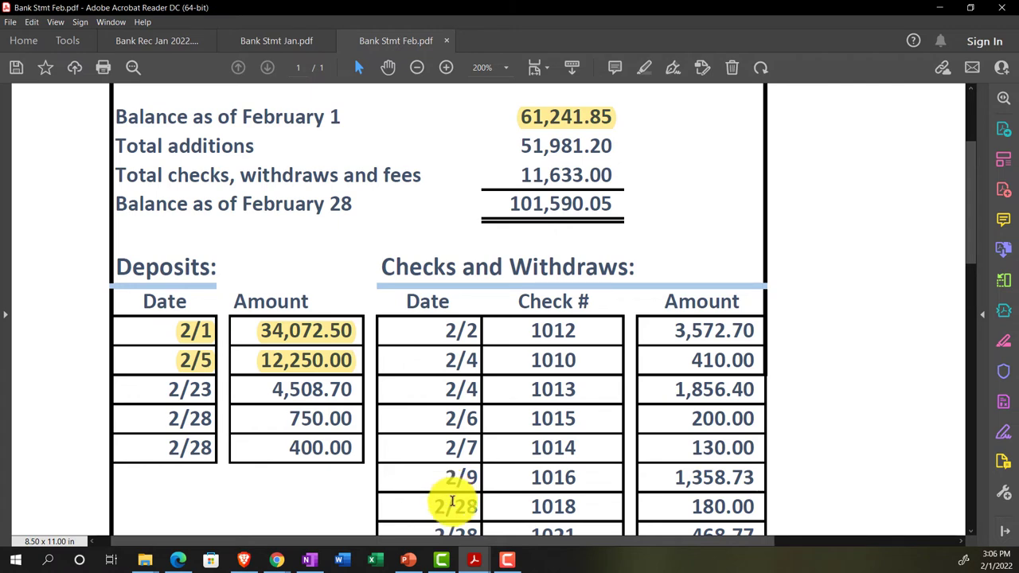
mouse_move(274, 559)
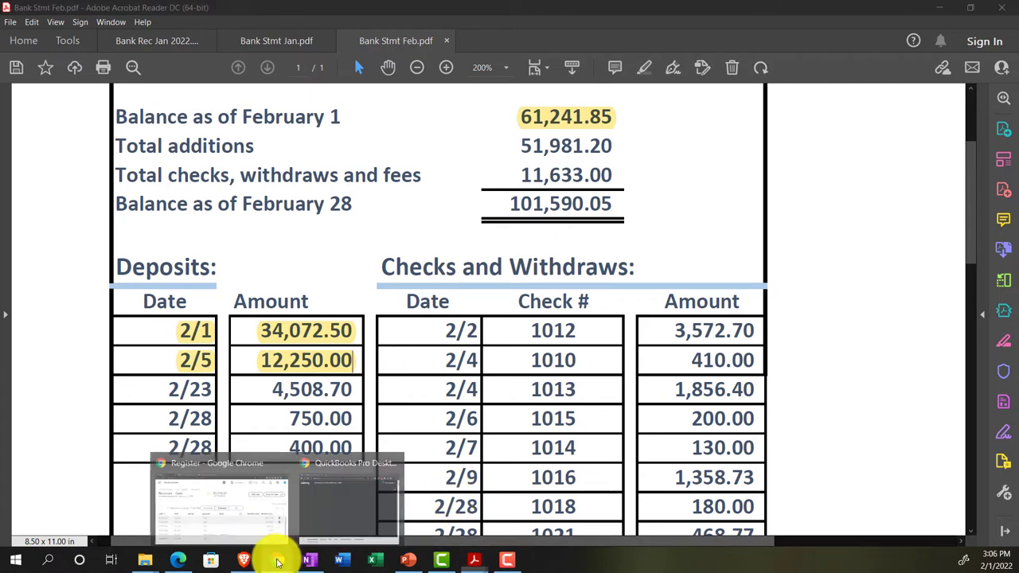
click(257, 520)
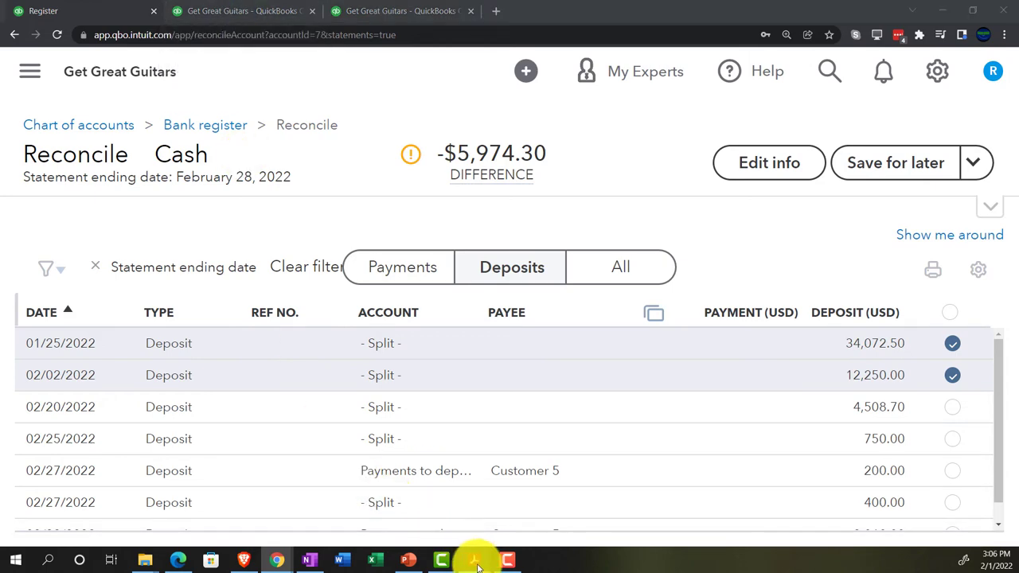
Examine the uncleared deposits in the January 2022 reconciliation report in Acrobat Reader, and return to the Cash reconciliation in Chrome.
mouse_move(475, 563)
click(353, 505)
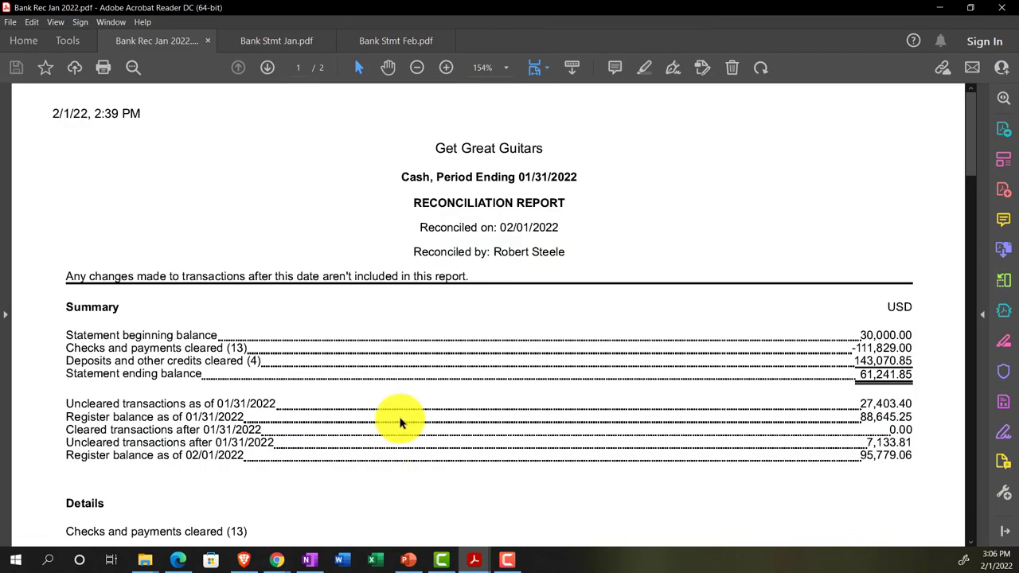
scroll(450, 346, down, 4)
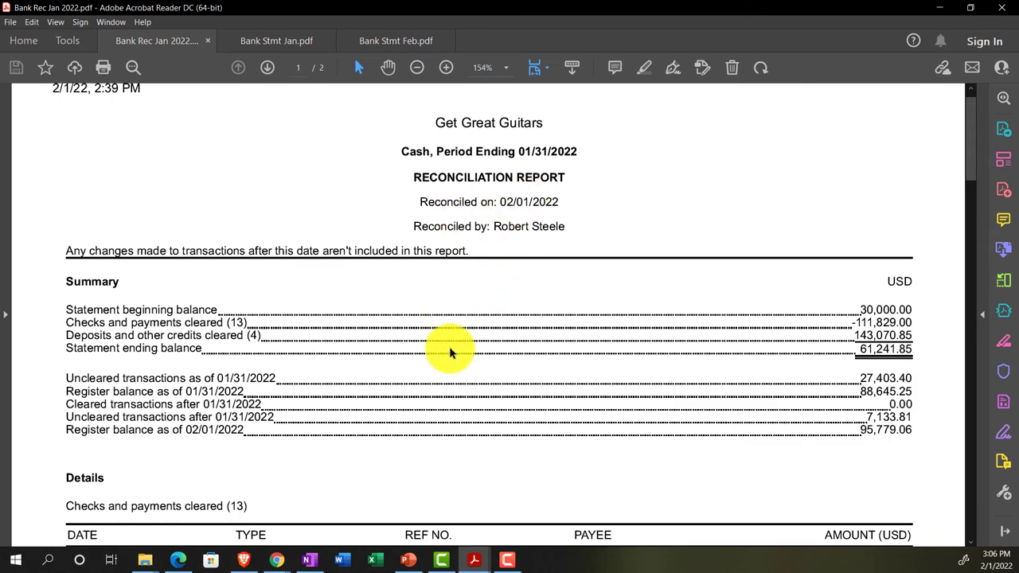
scroll(449, 351, down, 8)
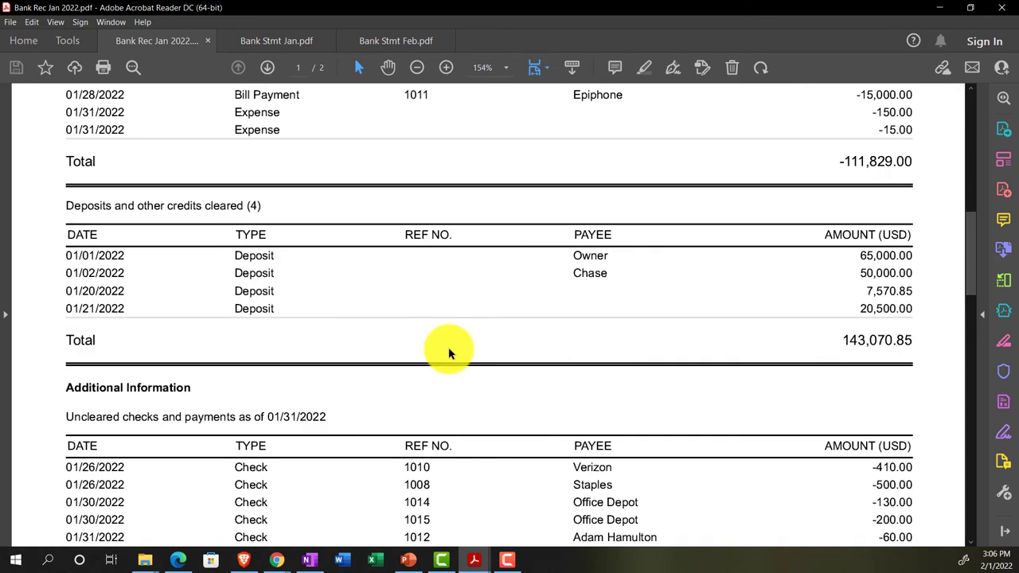
scroll(449, 350, down, 3)
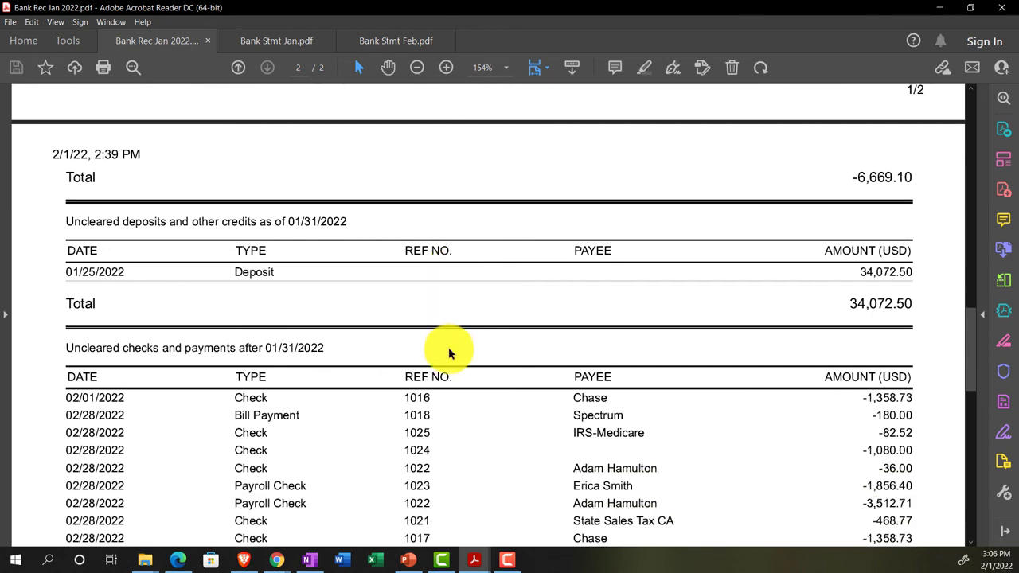
scroll(450, 352, up, 1)
scroll(449, 352, down, 1)
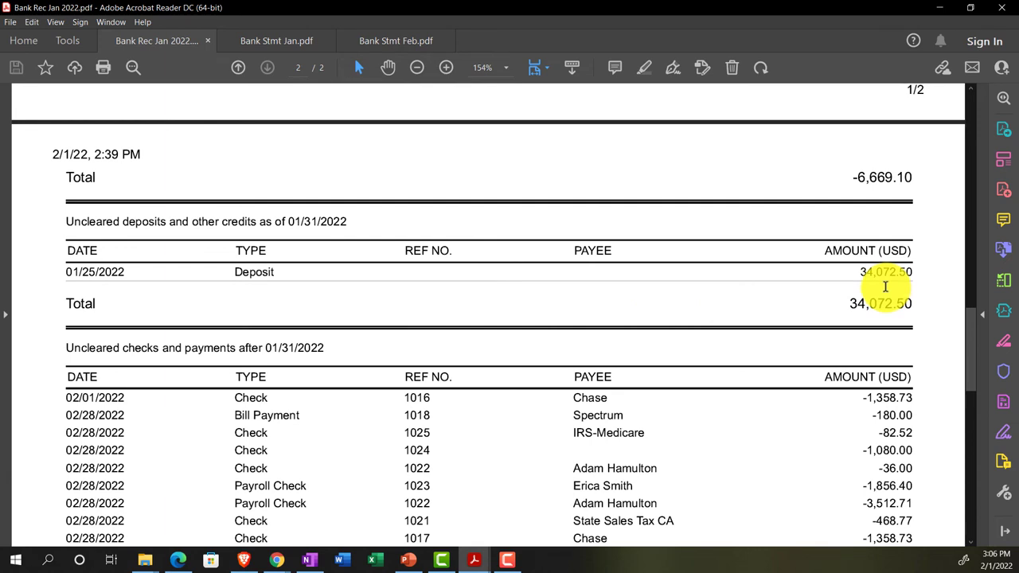
click(280, 561)
click(243, 517)
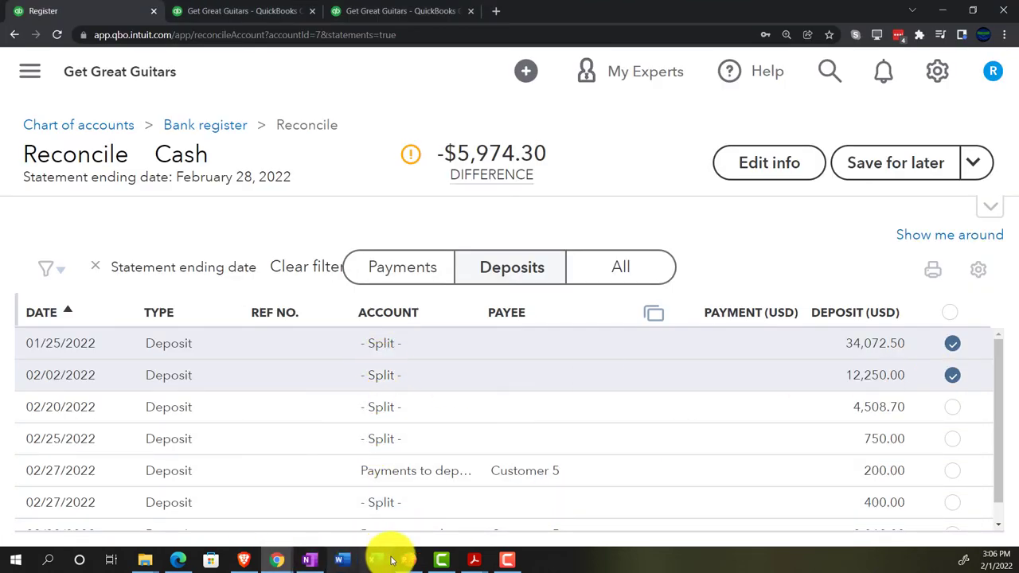
Check the 2/23 deposit on the February statement in Acrobat Reader, and mark the 02/20/2022 deposit of 4,508.70 as cleared in Chrome.
click(471, 561)
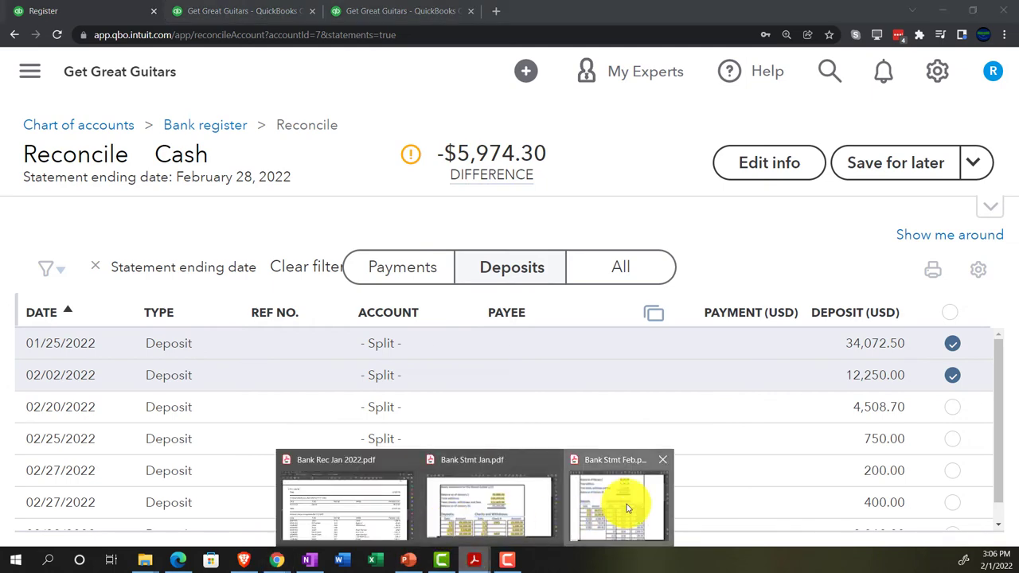
click(631, 510)
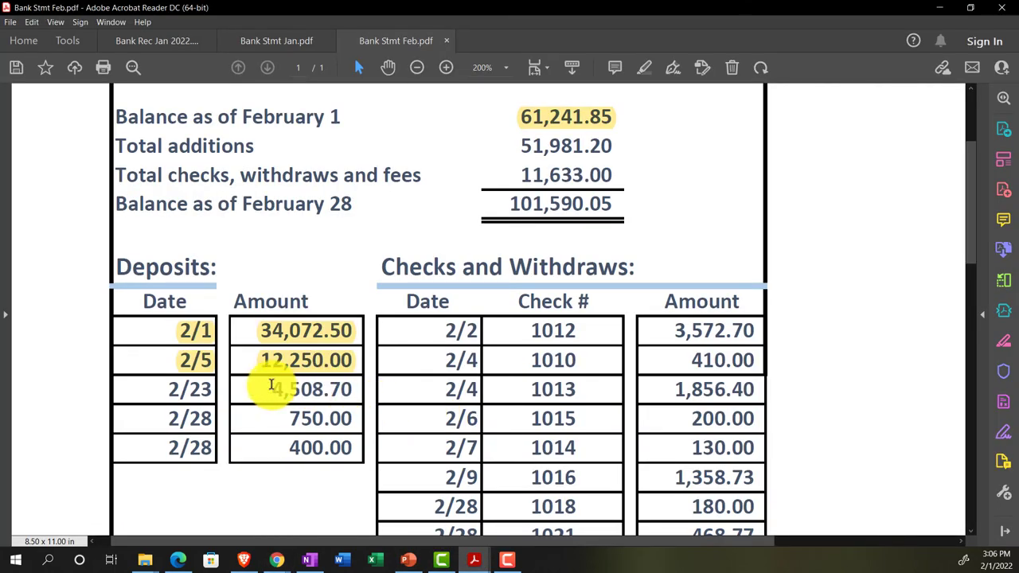
click(276, 560)
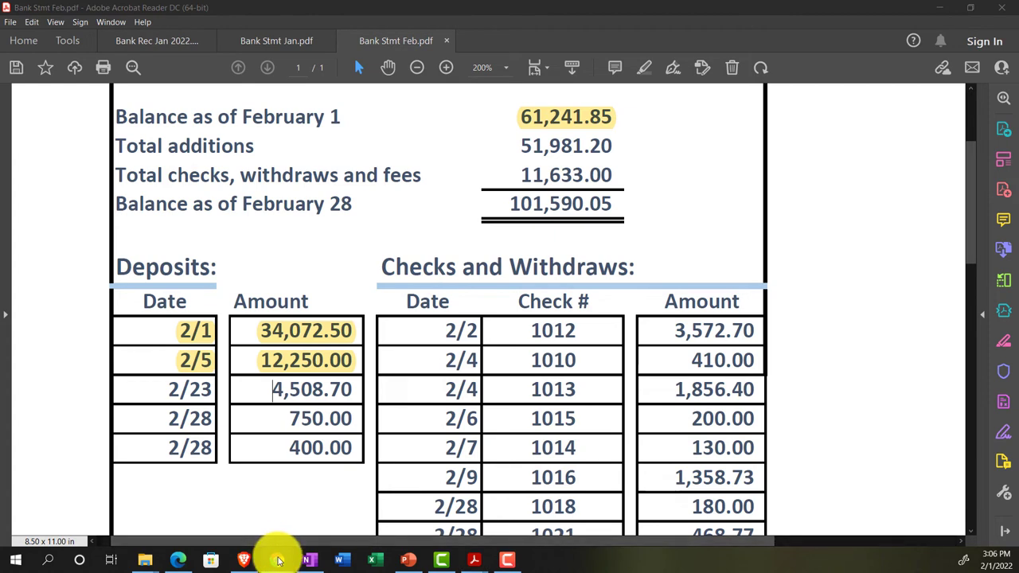
click(257, 496)
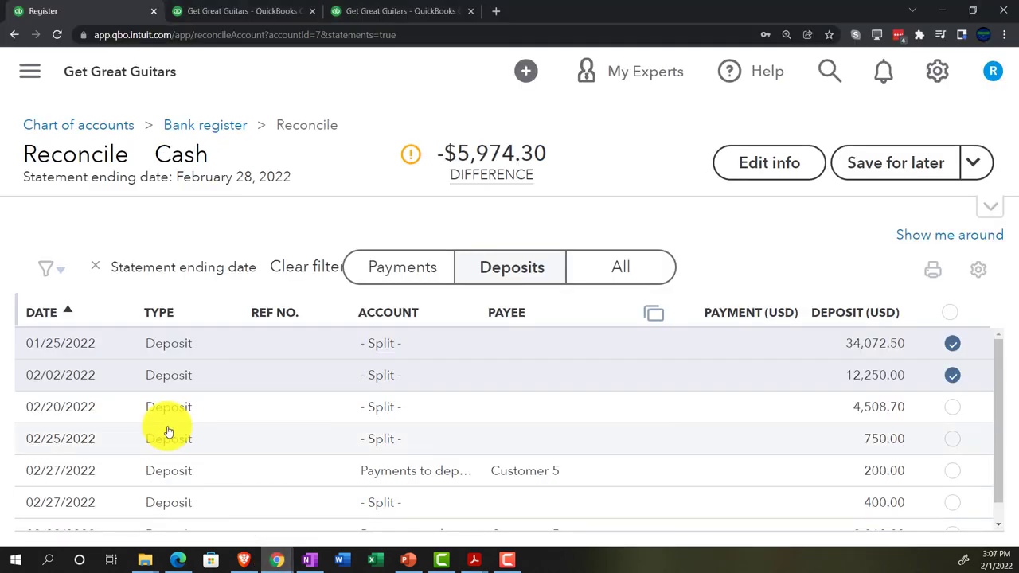
click(952, 407)
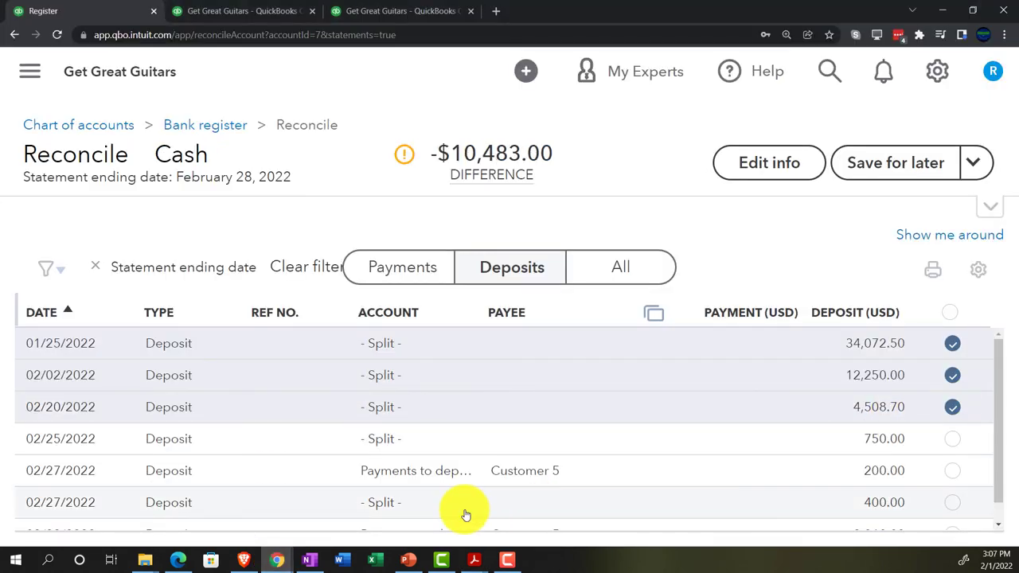
Highlight the 2/23 deposit of 4,508.70 on the February bank statement in Acrobat Reader, and return to the Cash reconciliation in Chrome.
click(473, 557)
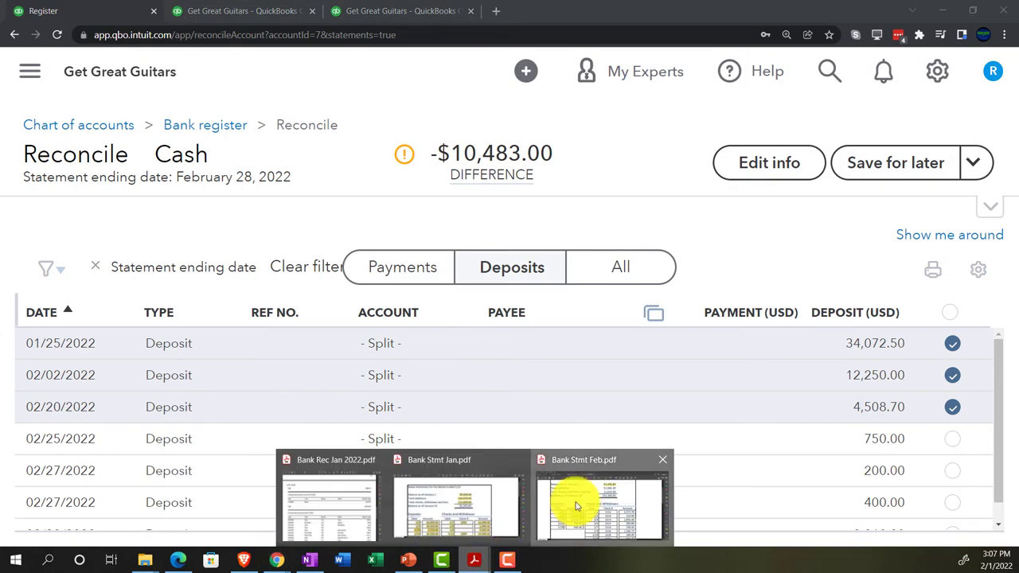
click(576, 507)
drag(170, 389, 262, 388)
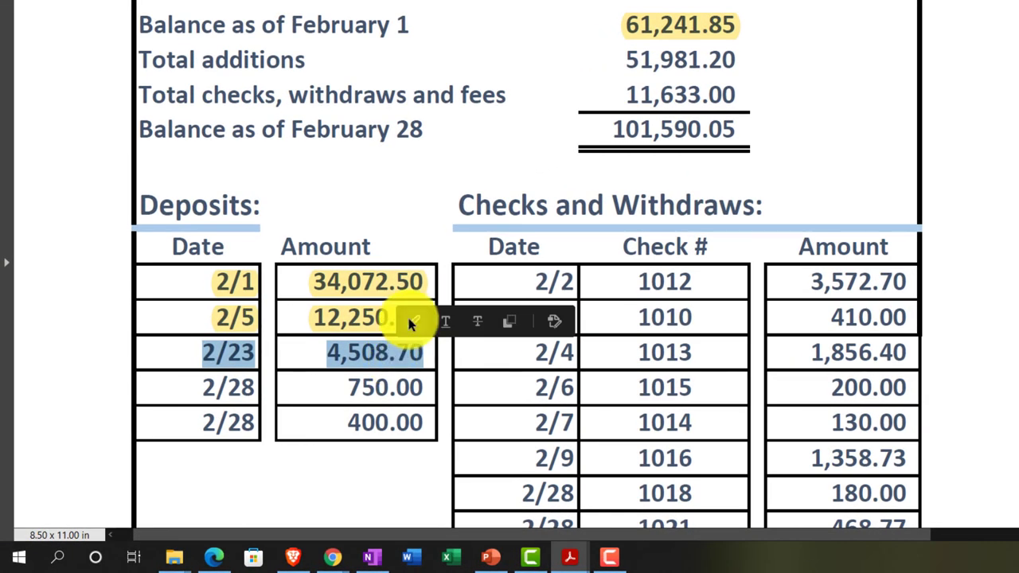
click(373, 351)
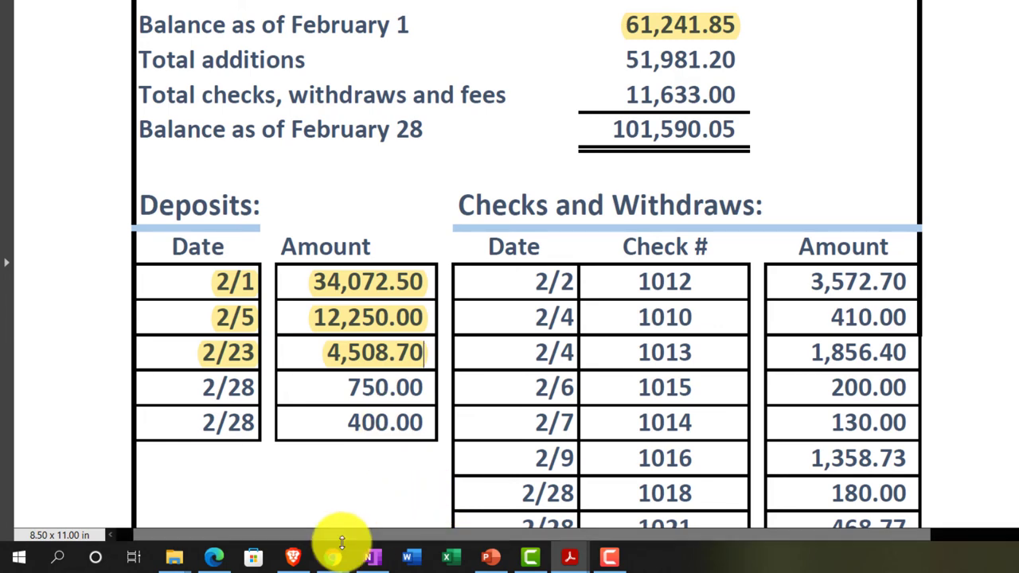
mouse_move(329, 552)
click(312, 525)
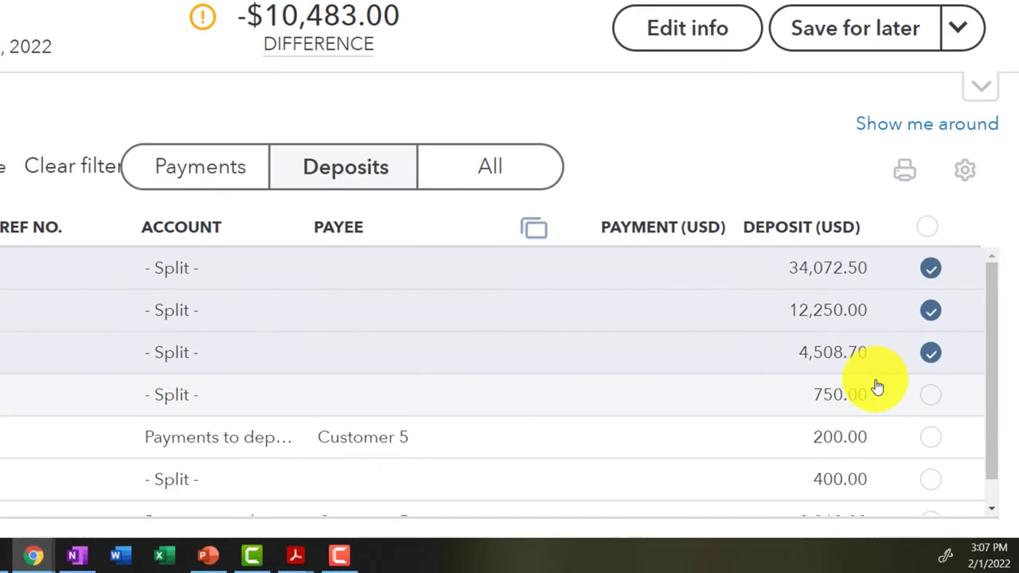
Mark the 02/25/2022 deposit of 750.00 as cleared, and highlight the matching 2/28 deposit on the February statement in Acrobat Reader.
click(930, 395)
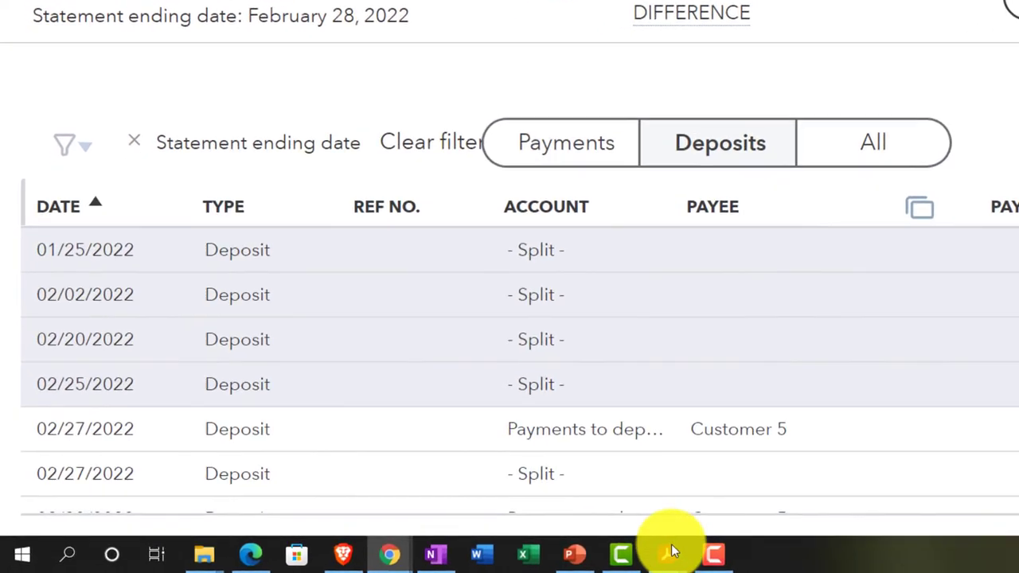
mouse_move(586, 556)
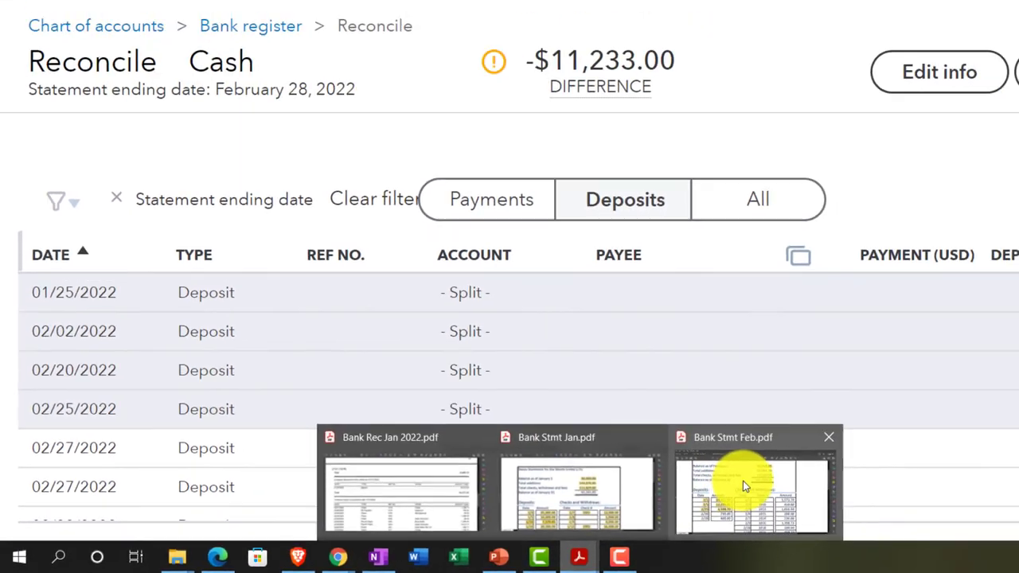
click(742, 481)
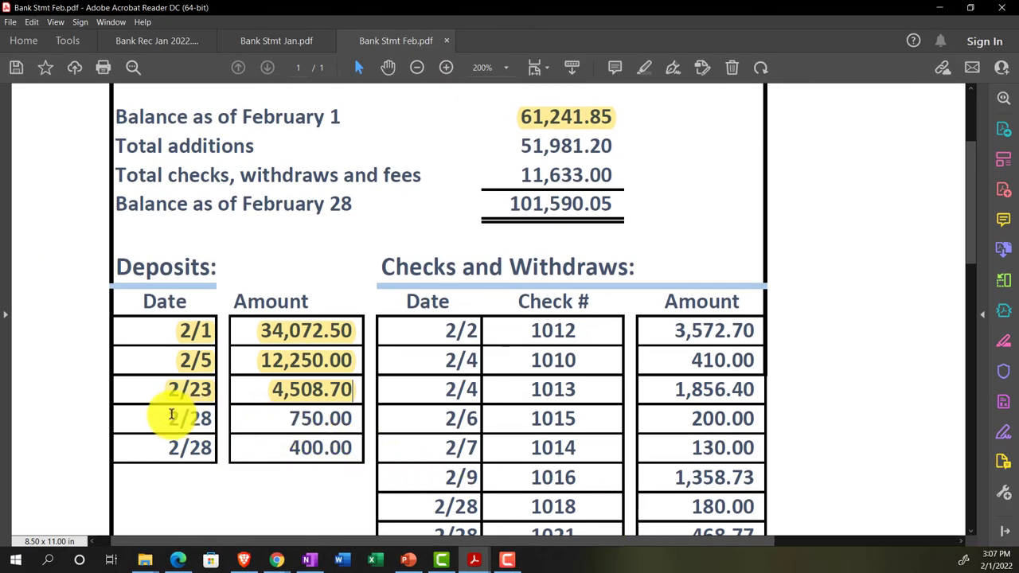
drag(171, 414, 328, 416)
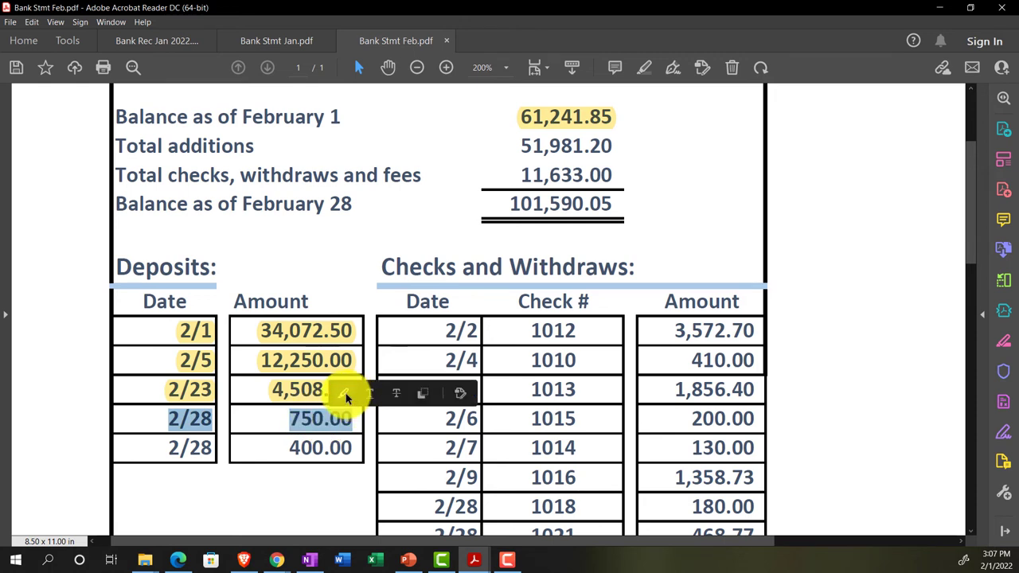
click(343, 393)
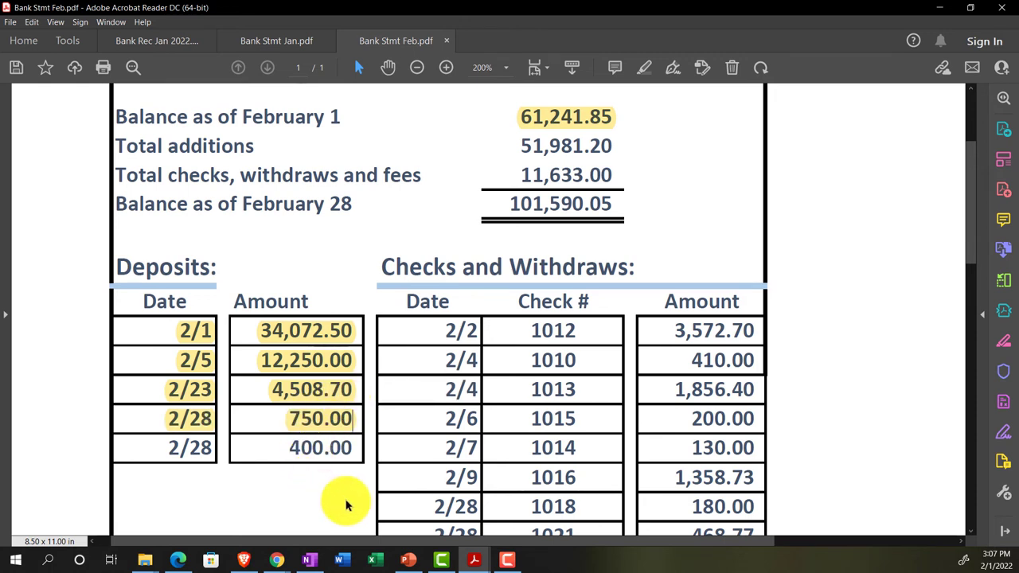
Return to the Cash reconciliation in Chrome and mark the 02/27/2022 Customer 5 deposit of 200.00 as cleared.
click(277, 559)
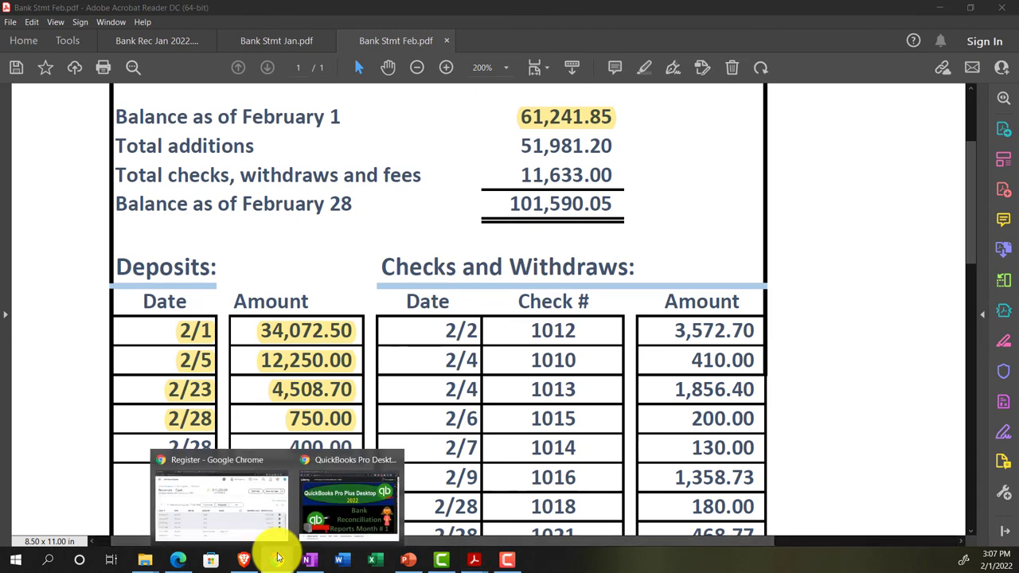
click(255, 494)
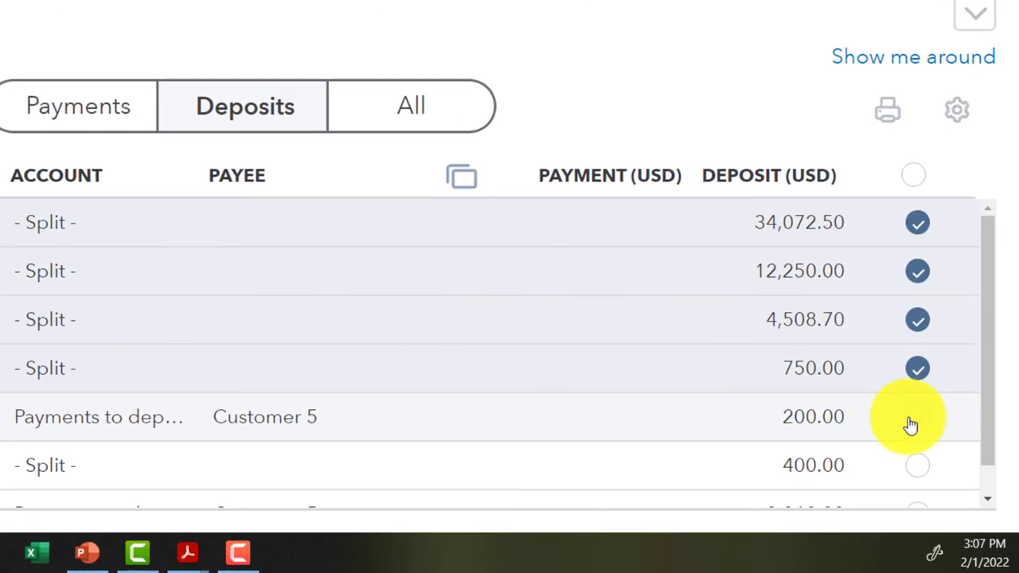
click(912, 425)
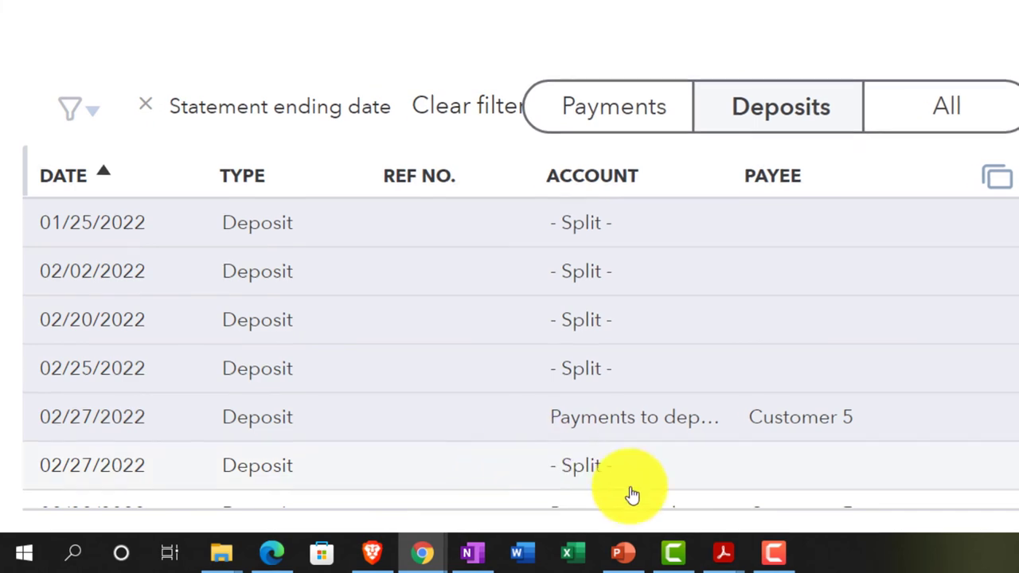
mouse_move(726, 551)
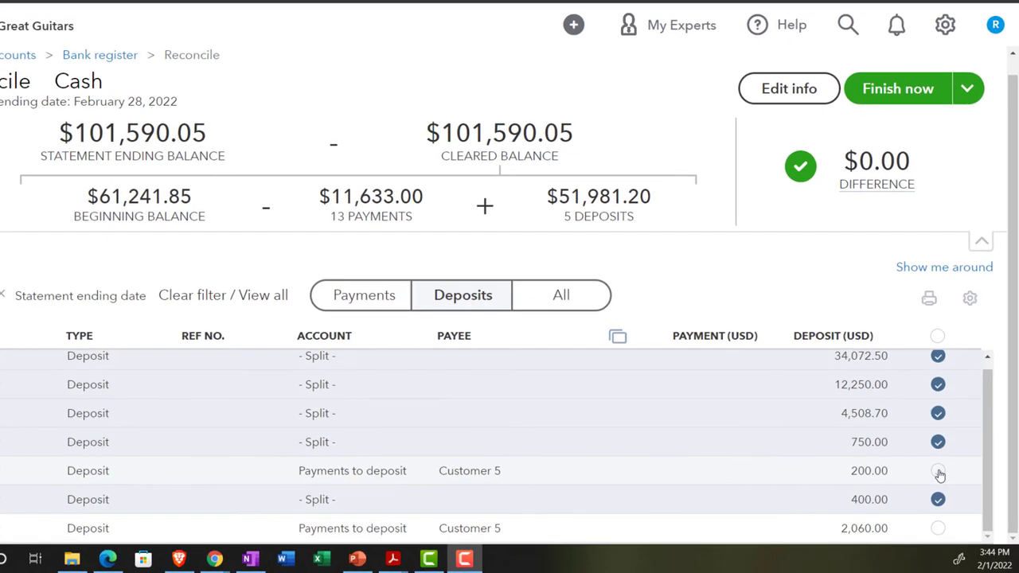
Swap the cleared mark from the 400.00 deposit to the 200.00 Customer 5 deposit, and swap it back to the 400.00 deposit.
click(919, 450)
click(918, 482)
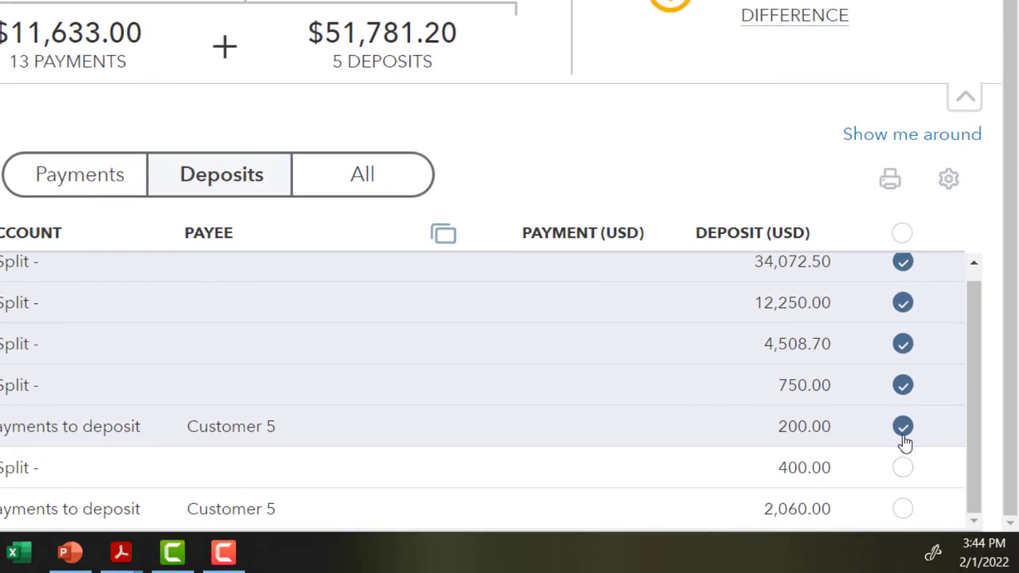
click(904, 470)
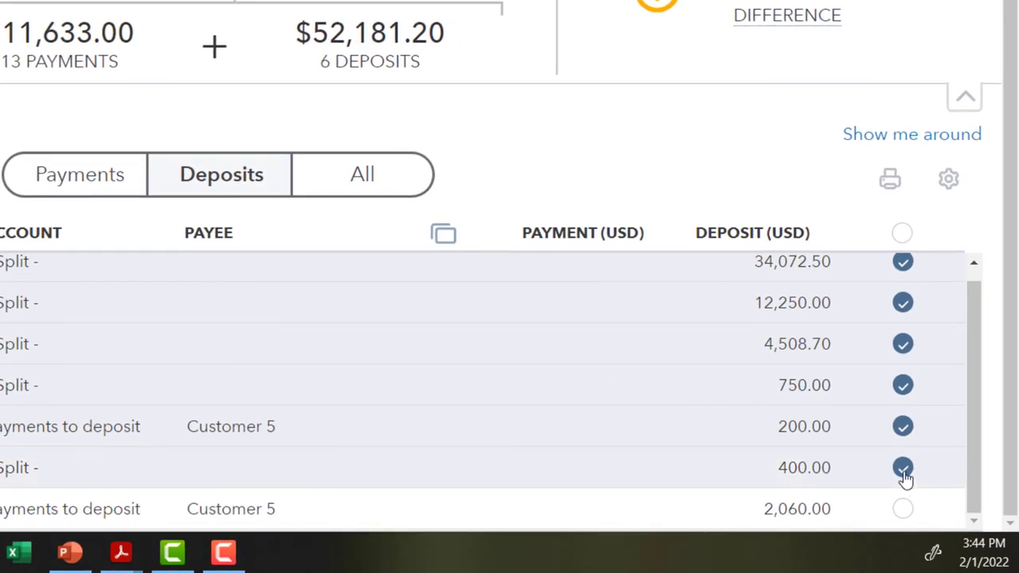
click(902, 428)
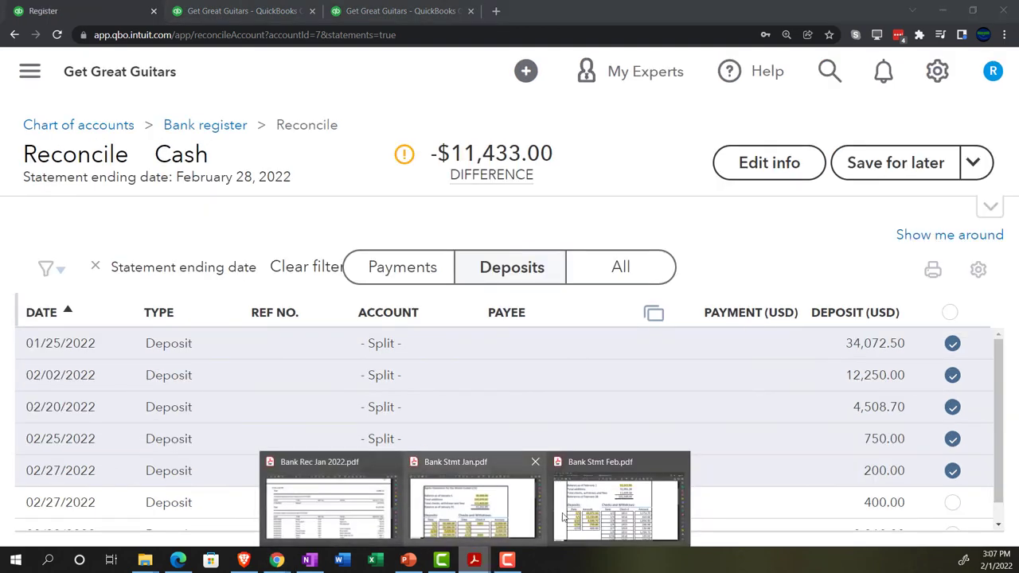
Highlight the 2/28 deposit of 400.00 on the February bank statement in Acrobat Reader, and return to the Cash reconciliation in Chrome.
click(619, 498)
drag(170, 443, 308, 455)
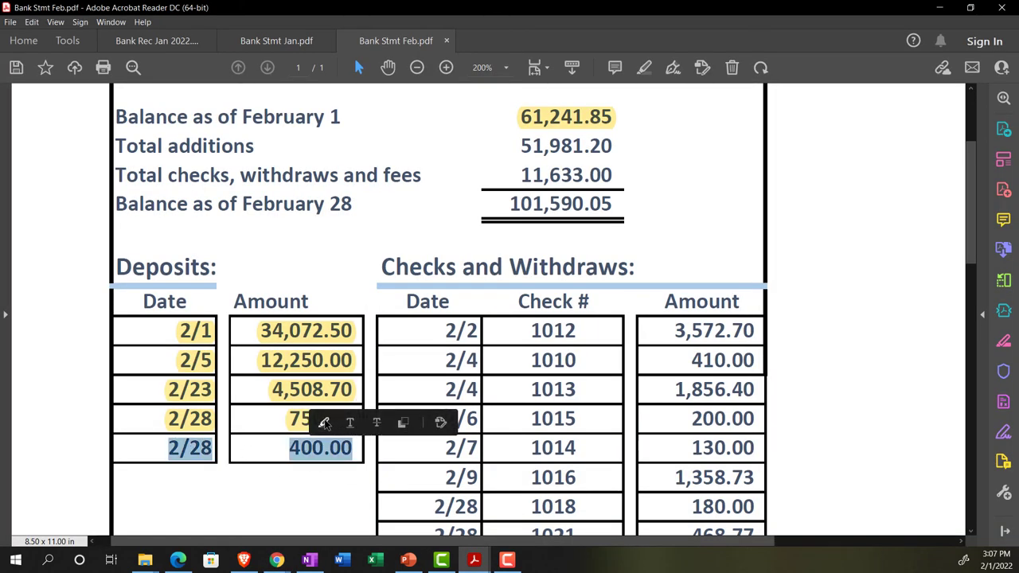
click(324, 422)
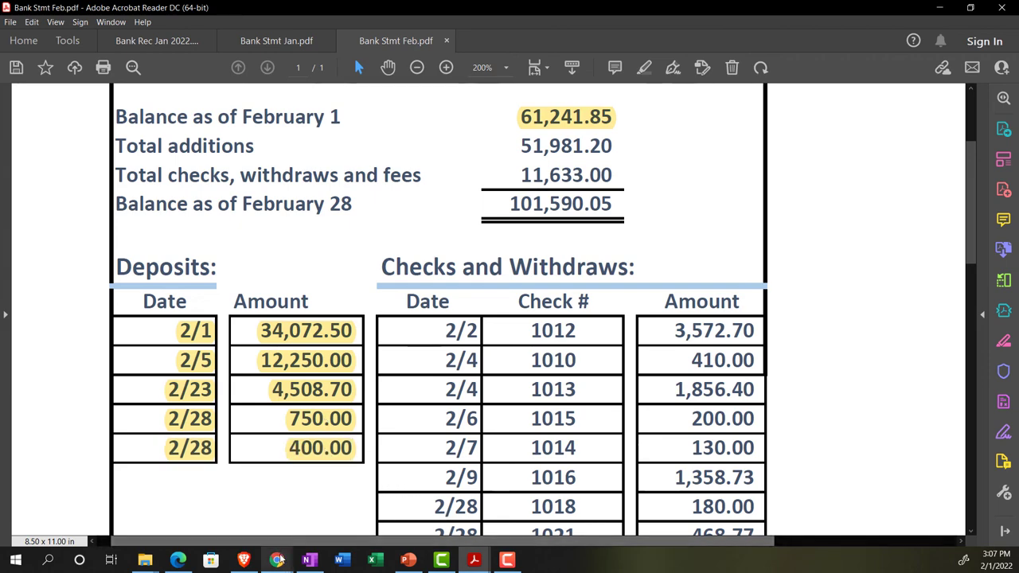
mouse_move(278, 560)
click(271, 502)
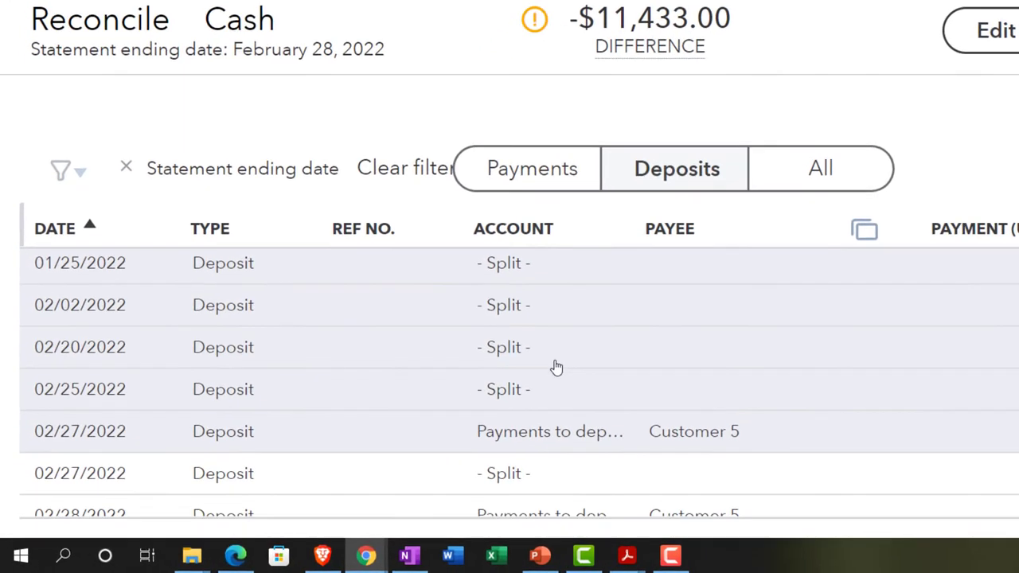
Review the list of cleared and uncleared deposits, and save the unfinished February 28, 2022 Cash reconciliation for later.
scroll(556, 367, down, 1)
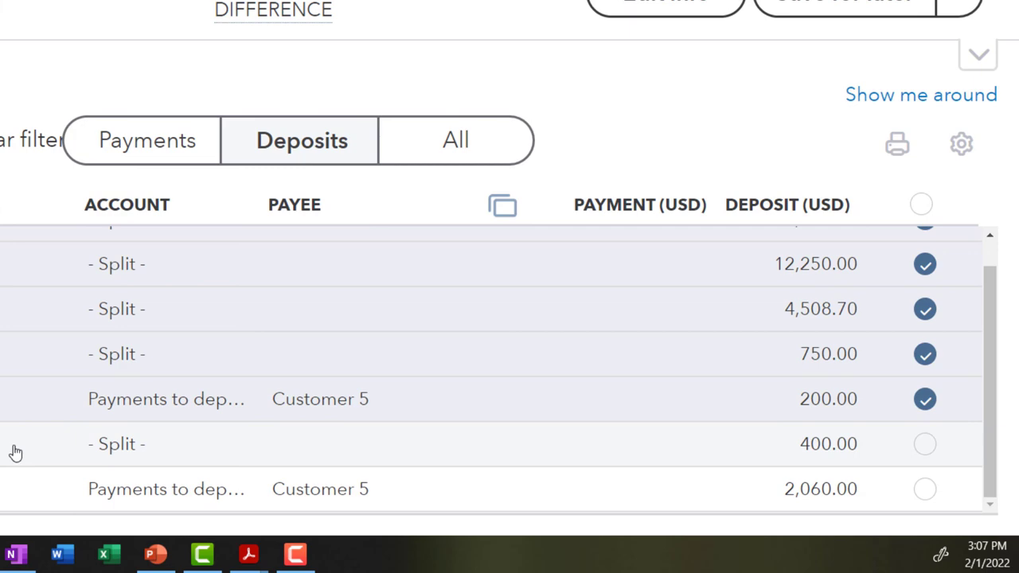
scroll(16, 452, up, 1)
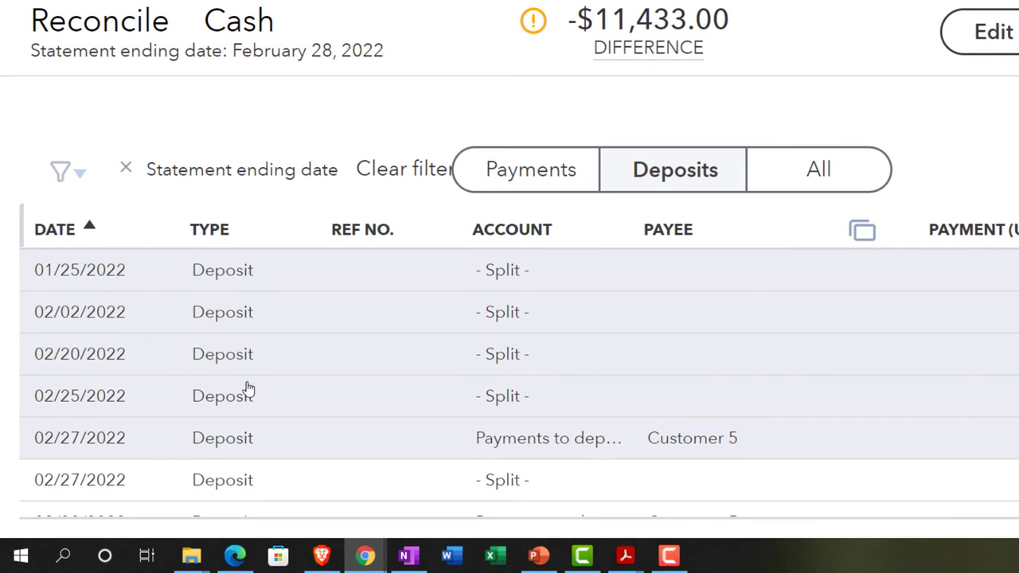
scroll(246, 387, down, 1)
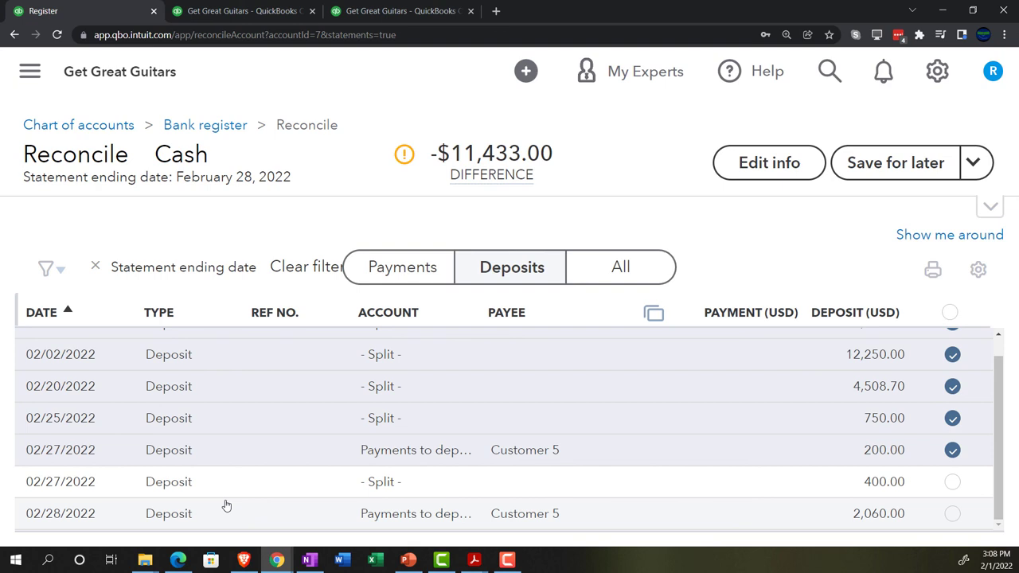
scroll(746, 409, up, 1)
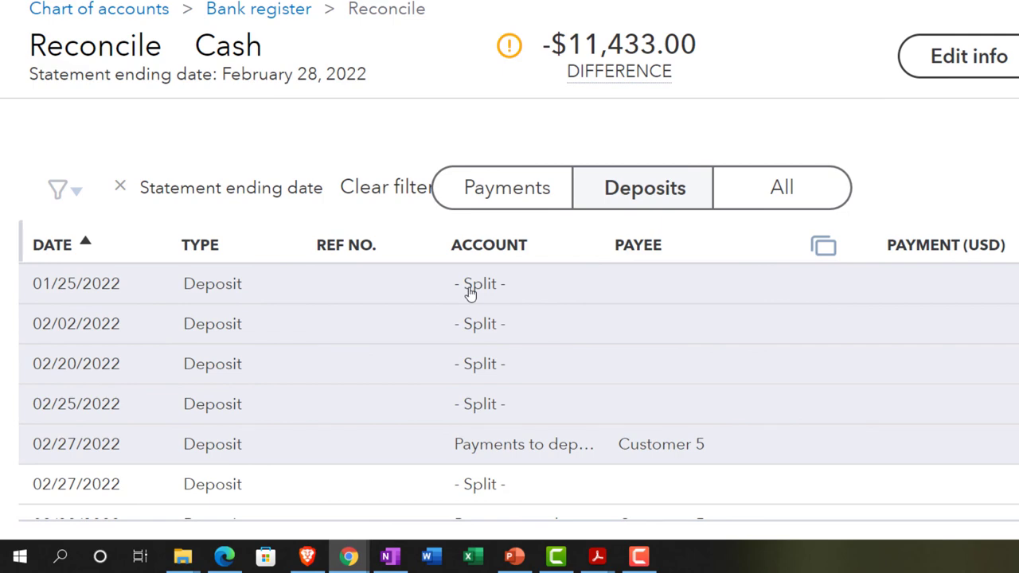
key(ctrl+minus)
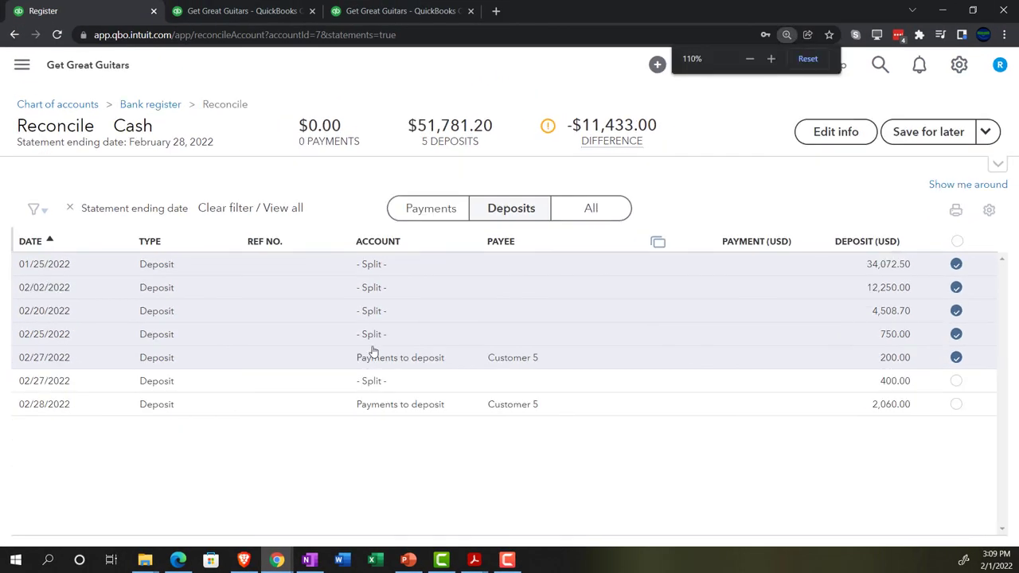
key(ctrl+plus)
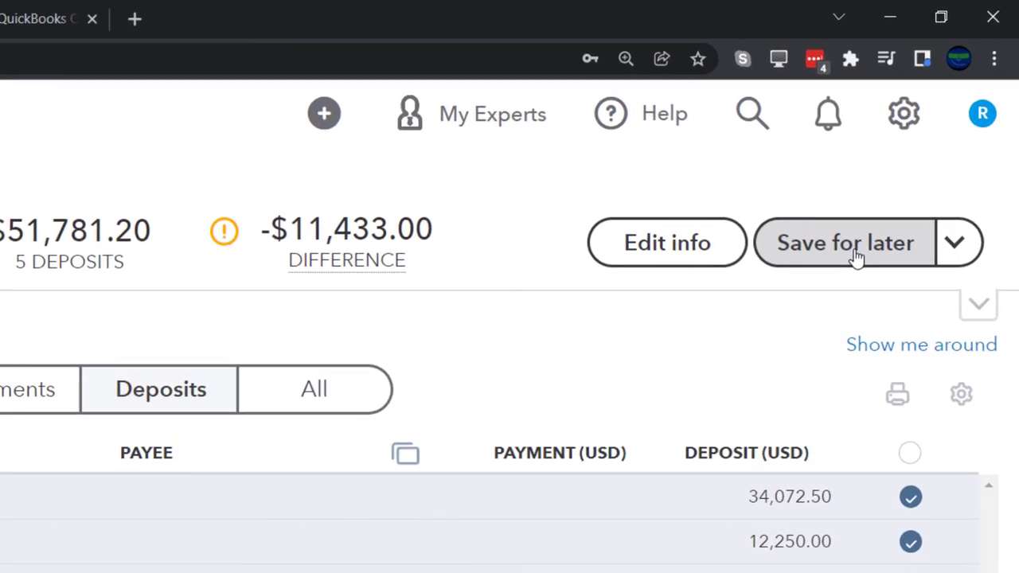
click(856, 256)
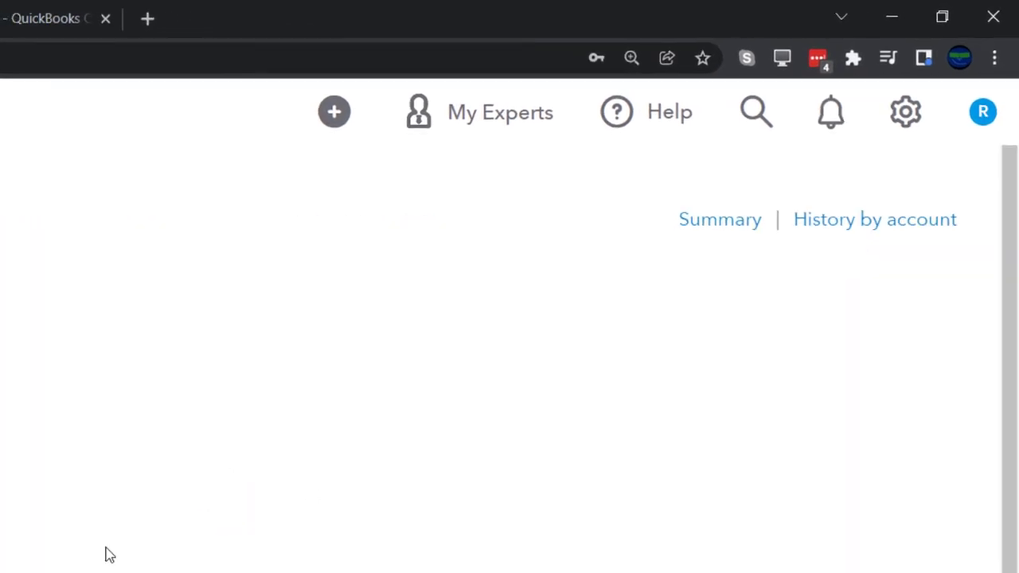